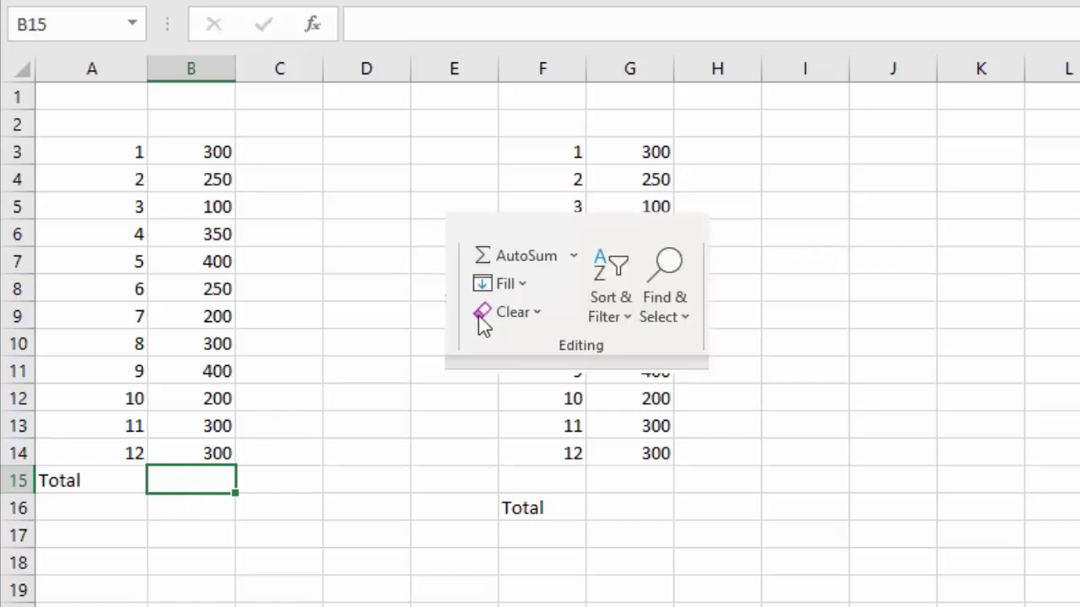
Use AutoSum to total B3:B14 in B15 and G3:G15 in G16
left_click(515, 264)
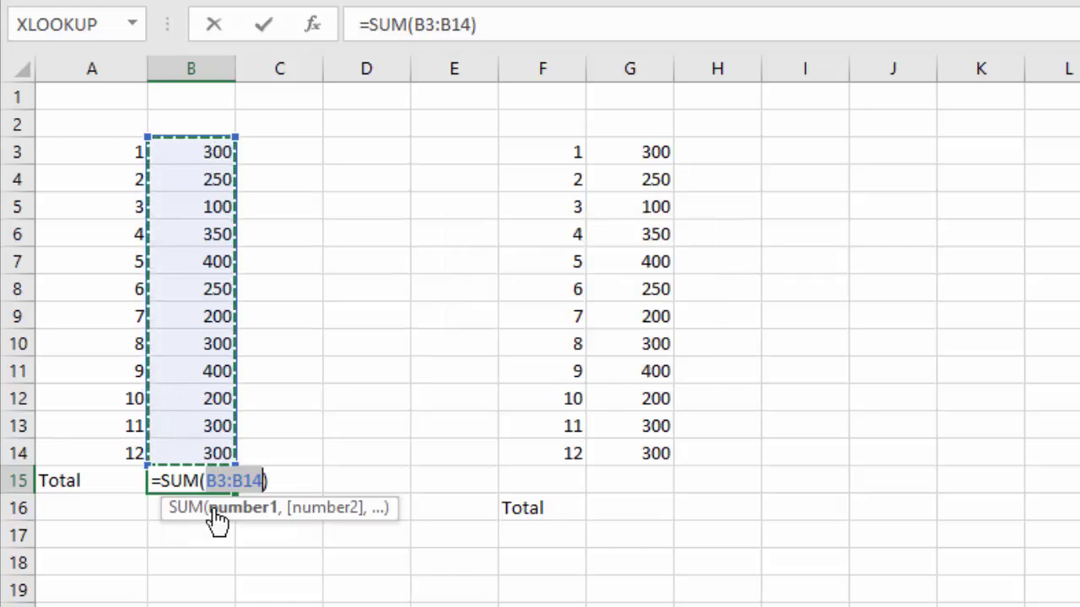
left_click(264, 27)
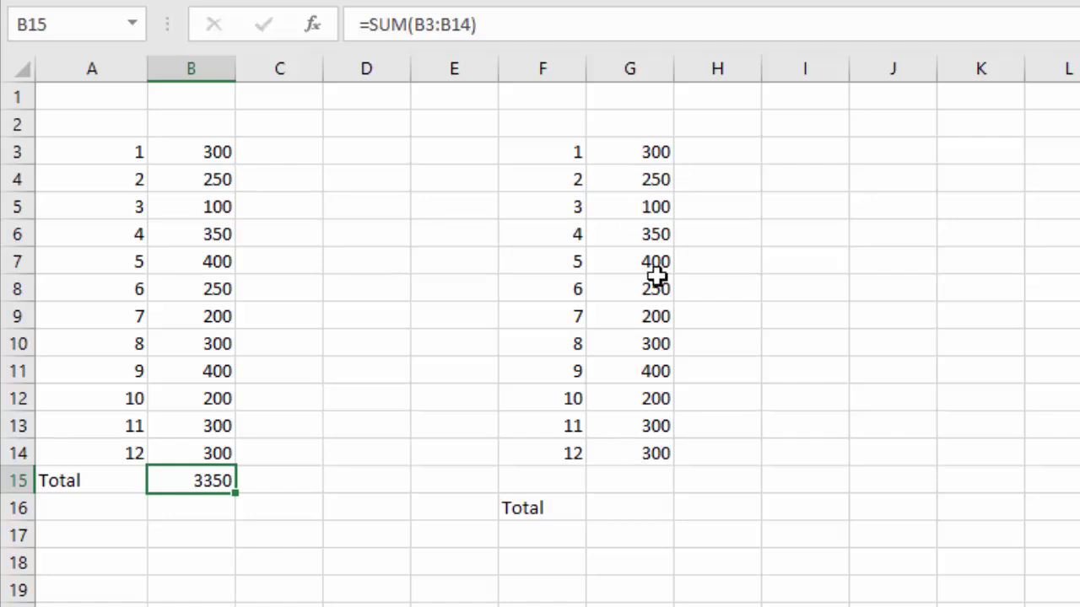
left_click(609, 506)
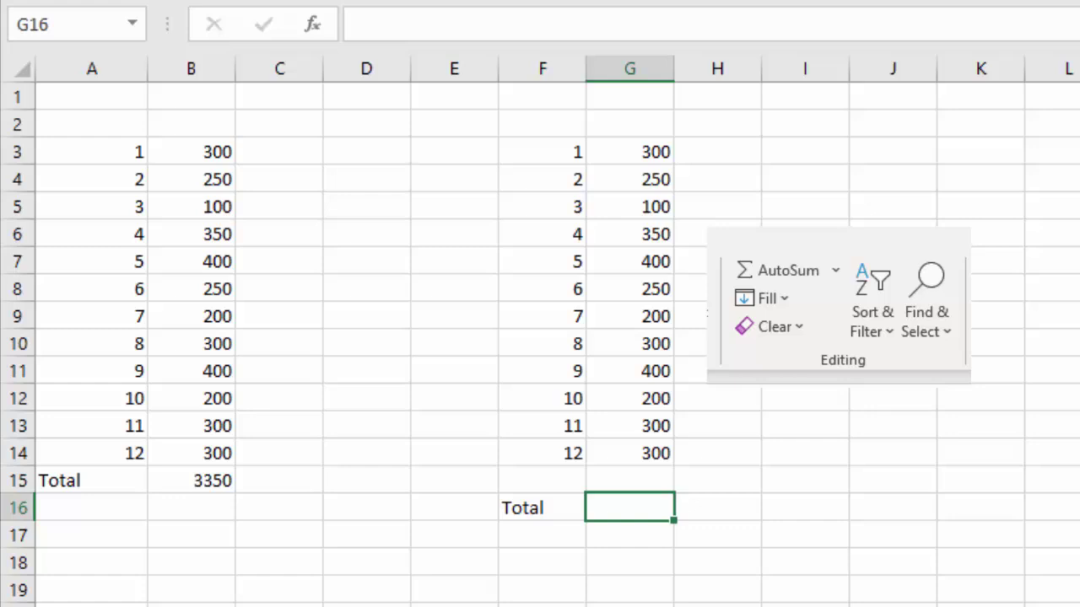
left_click(777, 269)
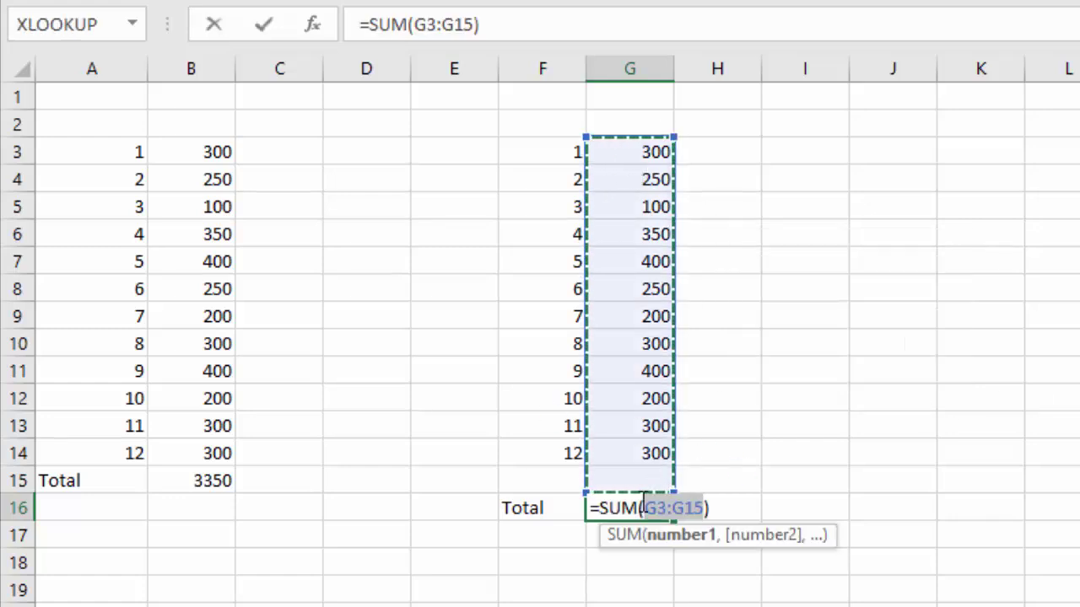
left_click(281, 33)
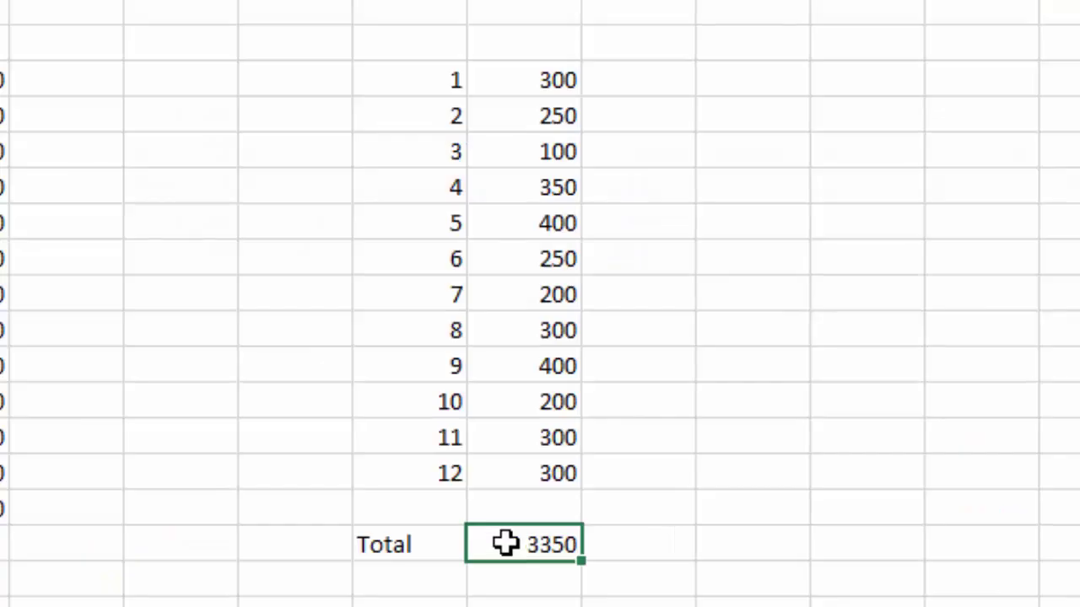
double_click(506, 542)
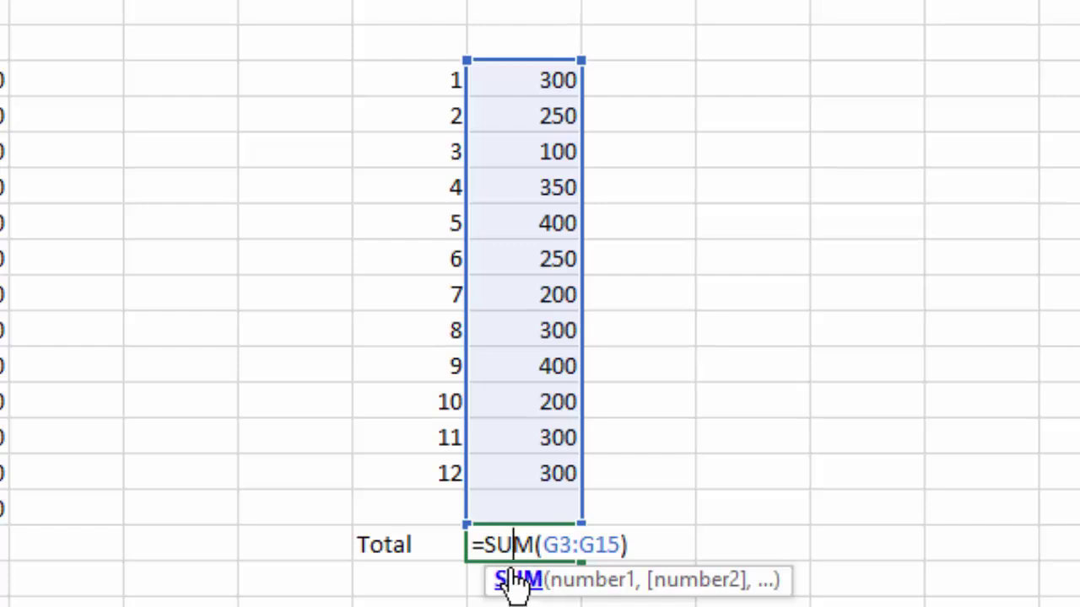
key("ctrl+Return")
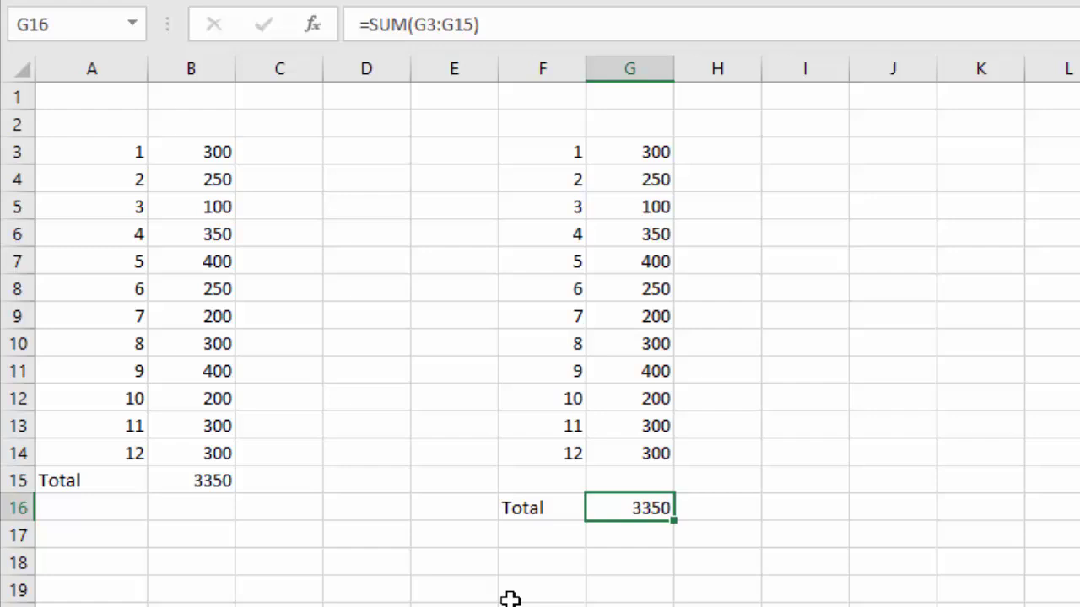
Move the Total cells A15:B15 to C21:D21 and the values in B3:B14 to C3:C14
left_click_drag(80, 481, 162, 486)
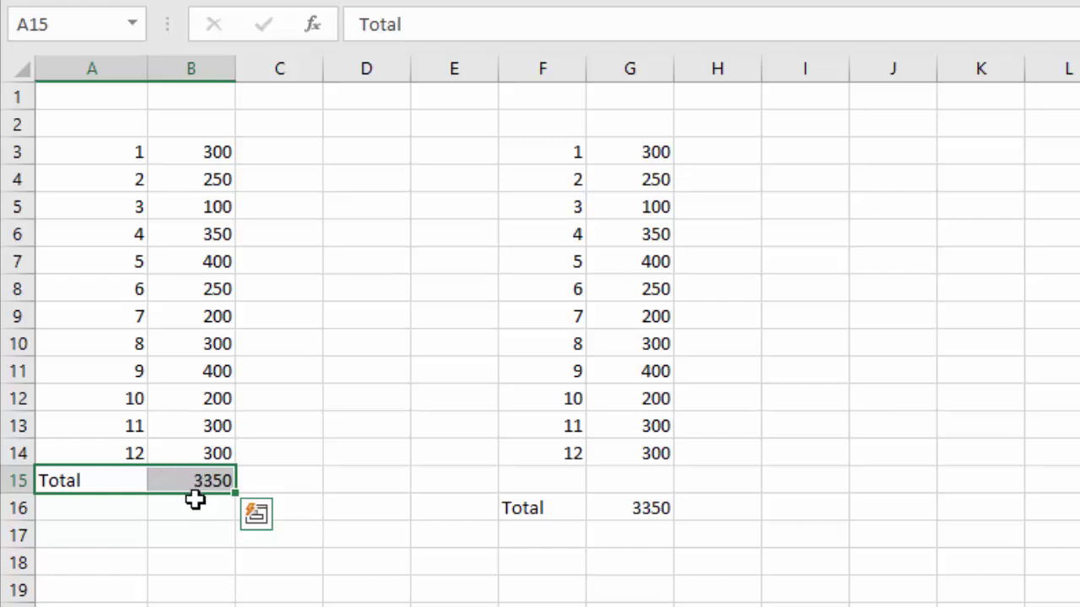
left_click_drag(193, 495, 306, 579)
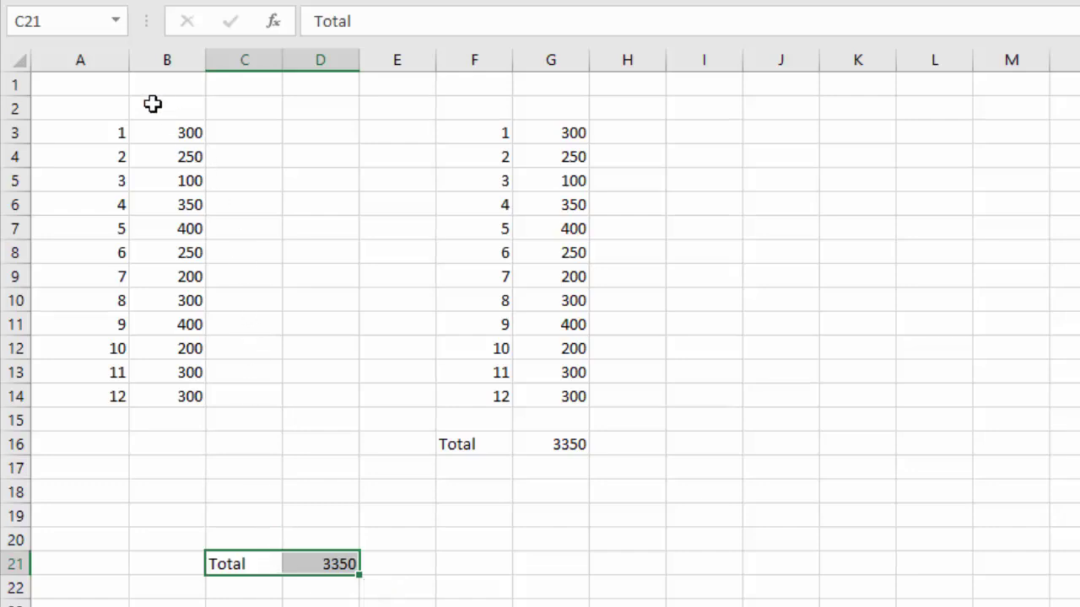
left_click_drag(161, 131, 162, 393)
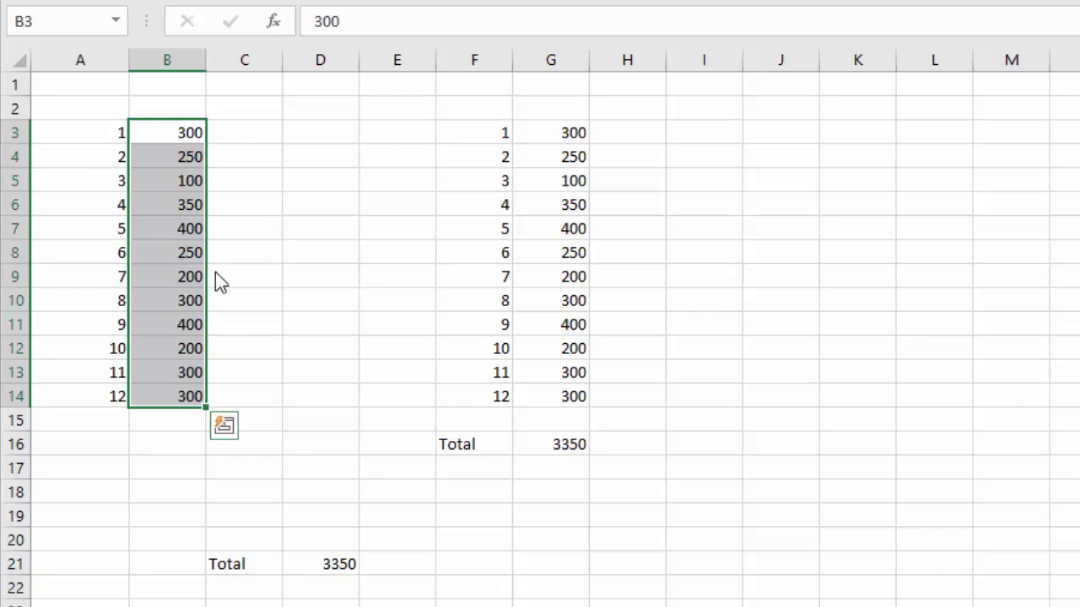
left_click_drag(215, 272, 246, 275)
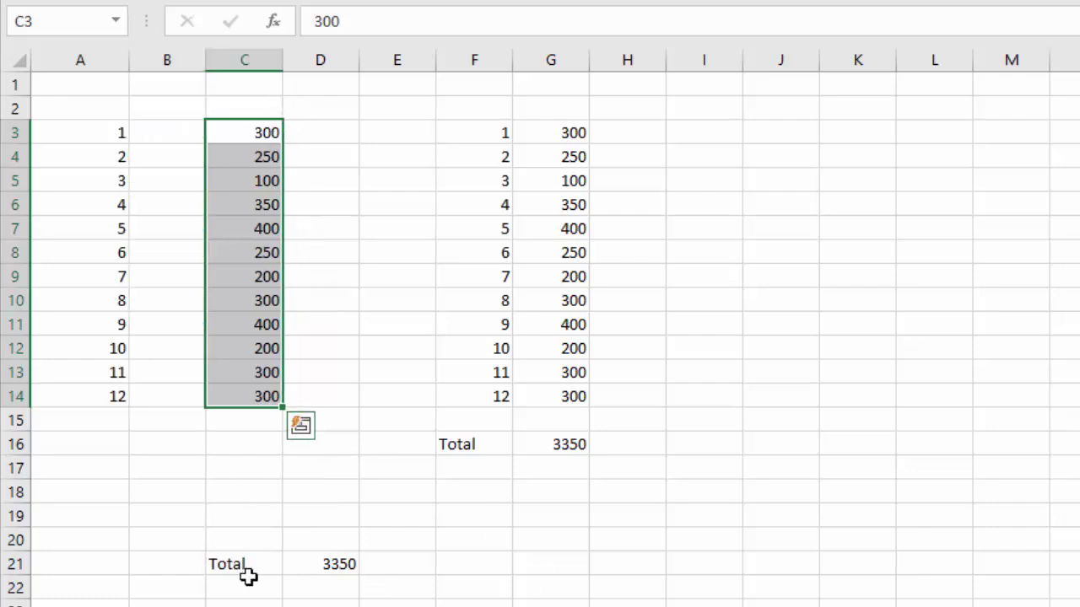
Check the formula in D21 and move the Total cells C21:D21 to B1:C1
left_click(329, 564)
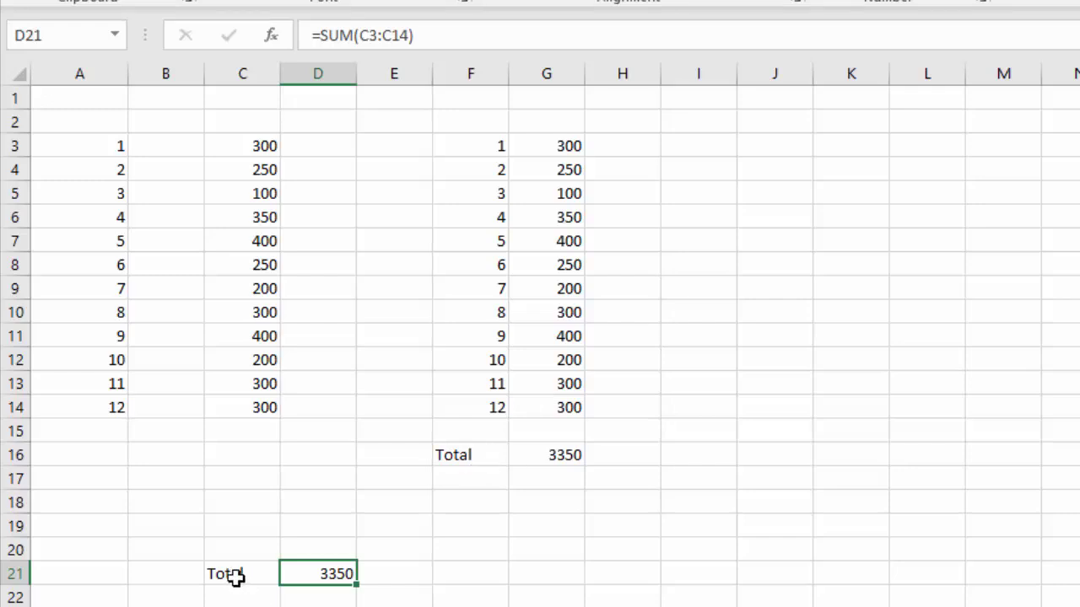
left_click_drag(235, 576, 299, 568)
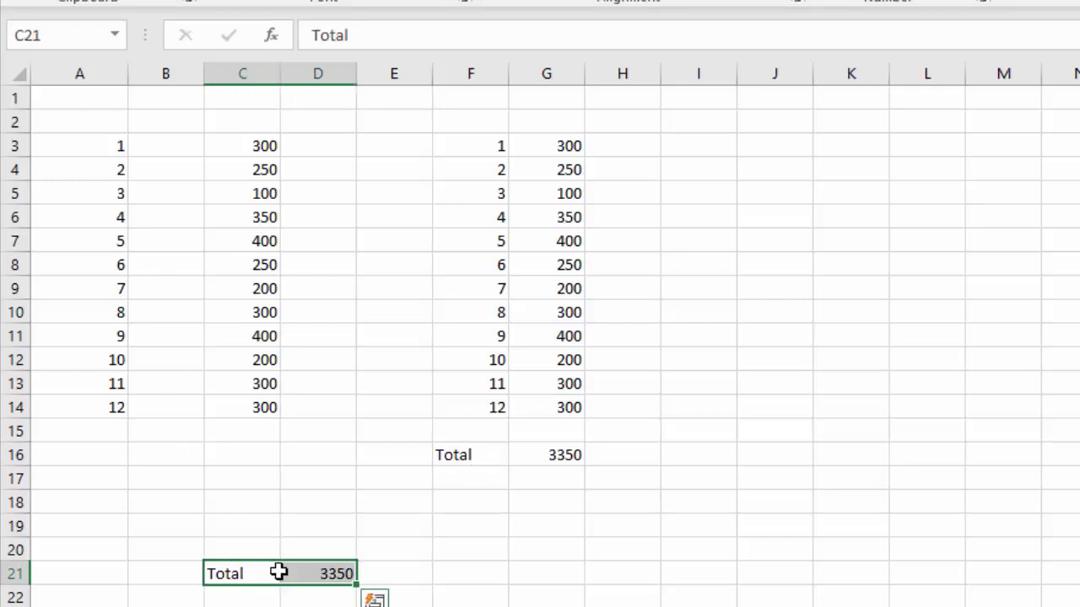
left_click_drag(315, 560, 248, 103)
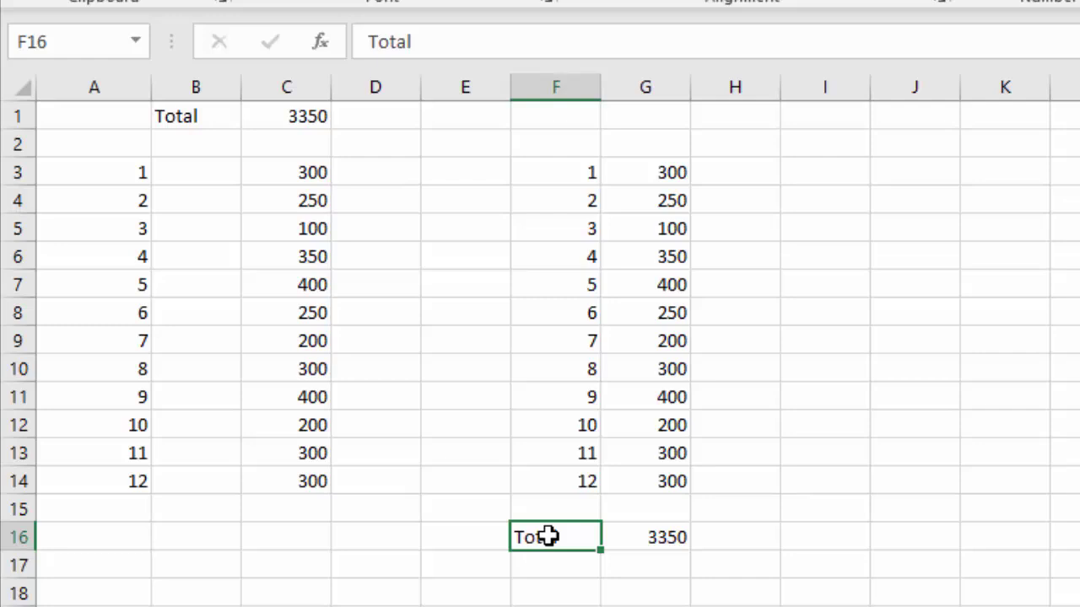
Move the Total cells F16:G16 to G1:H1 and the values in G3:G14 to H3:H14, and check H1
left_click_drag(549, 537, 673, 116)
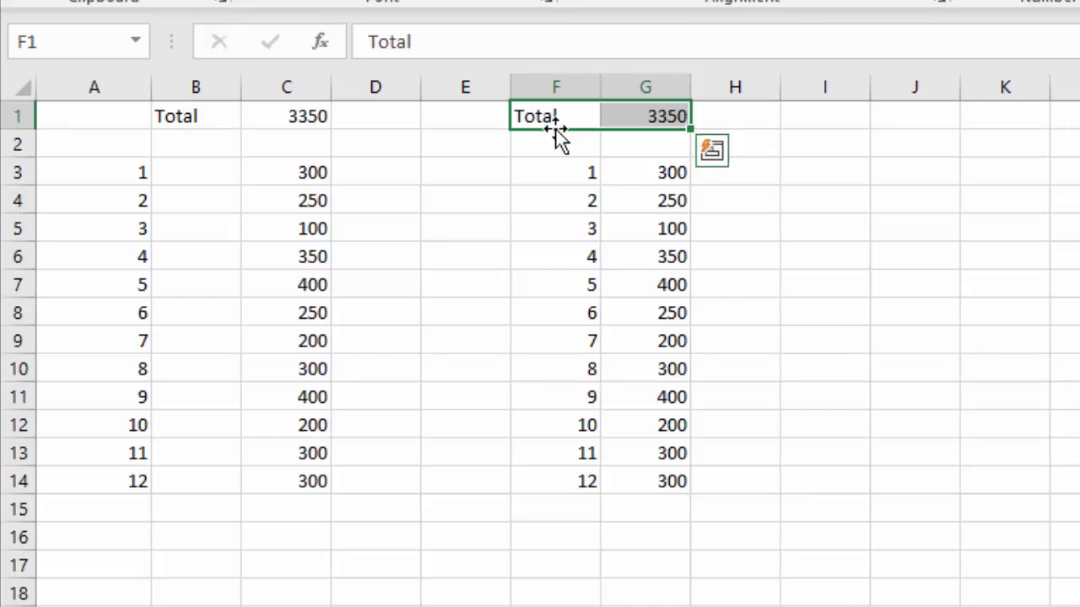
left_click_drag(557, 129, 664, 125)
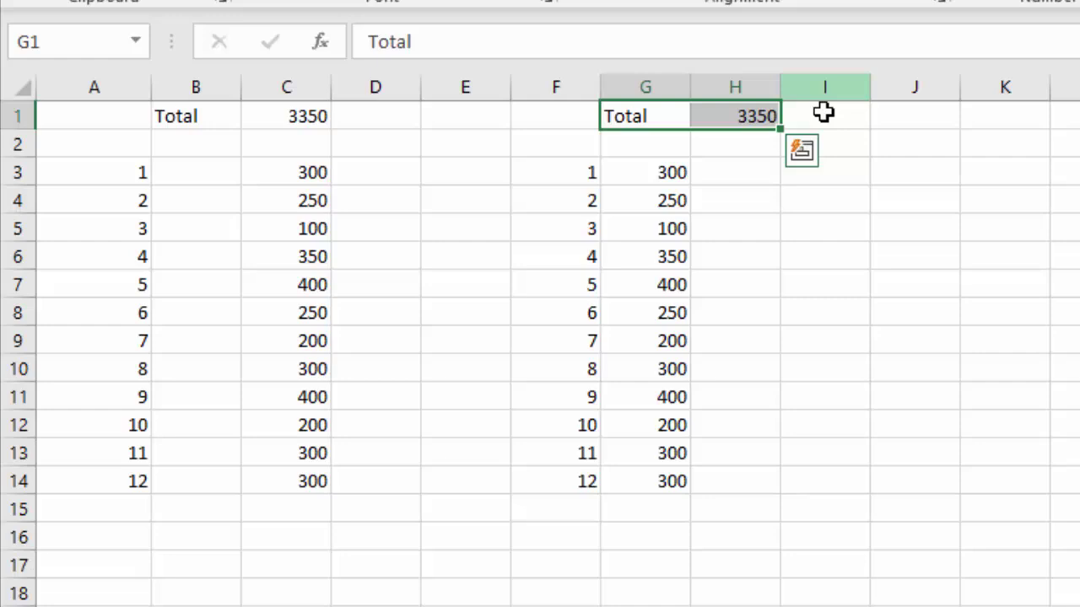
left_click(643, 171)
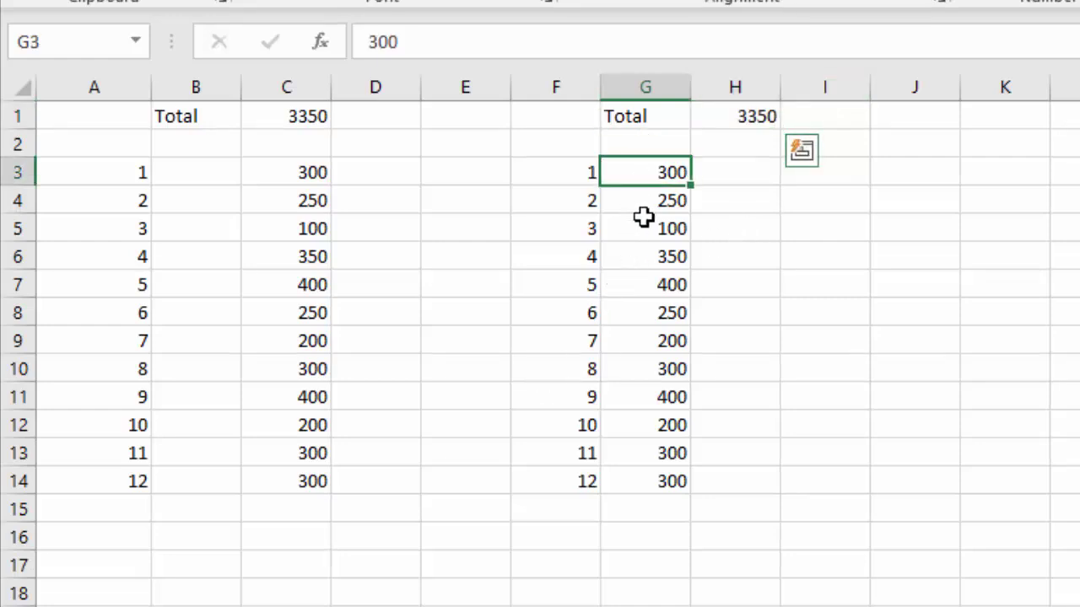
left_click_drag(644, 217, 627, 482)
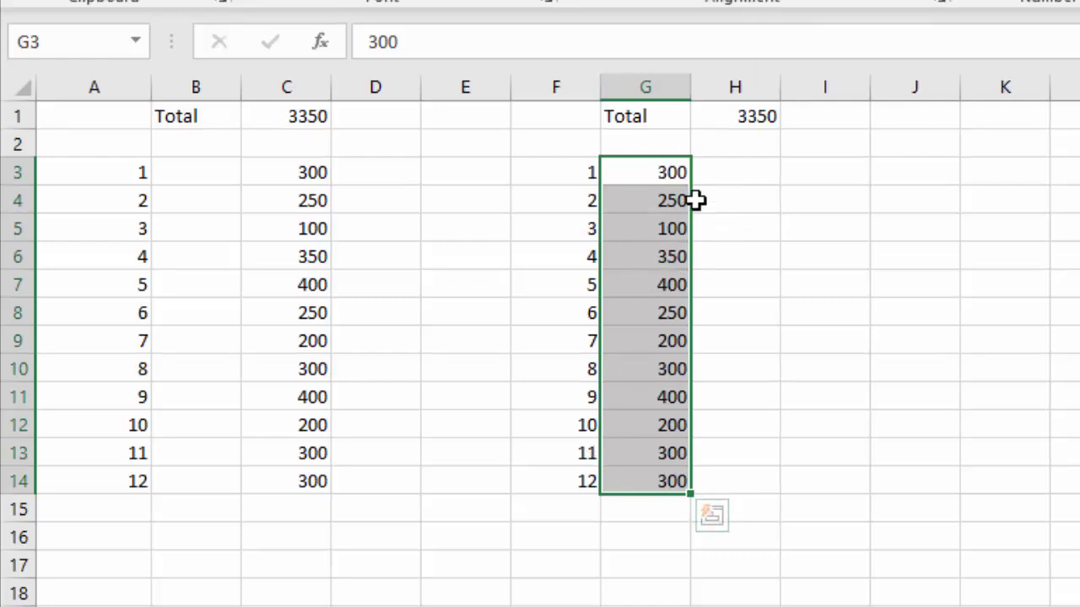
left_click_drag(695, 199, 731, 206)
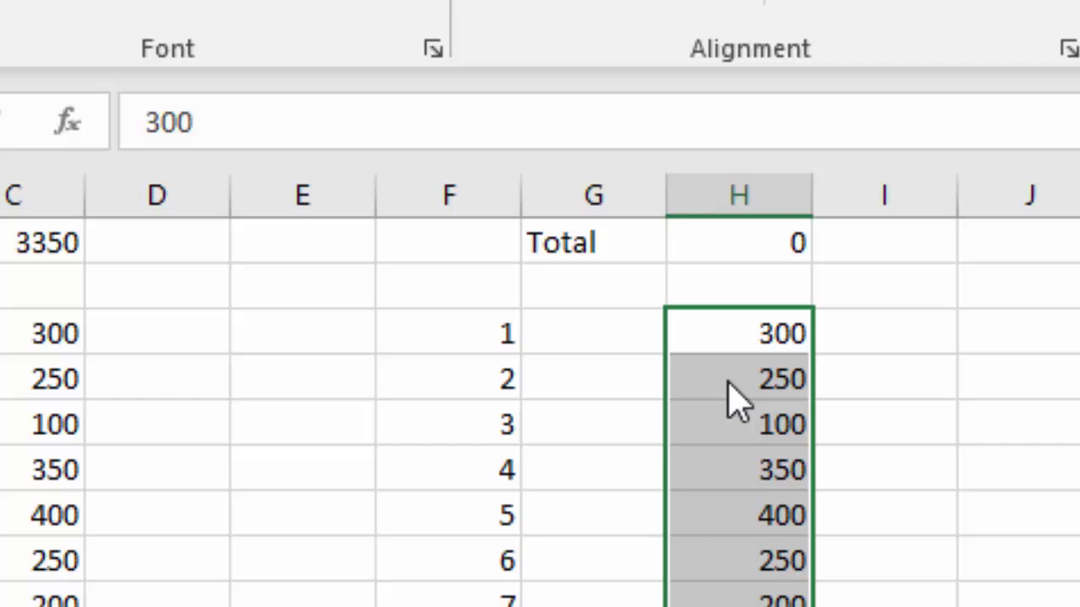
left_click(762, 241)
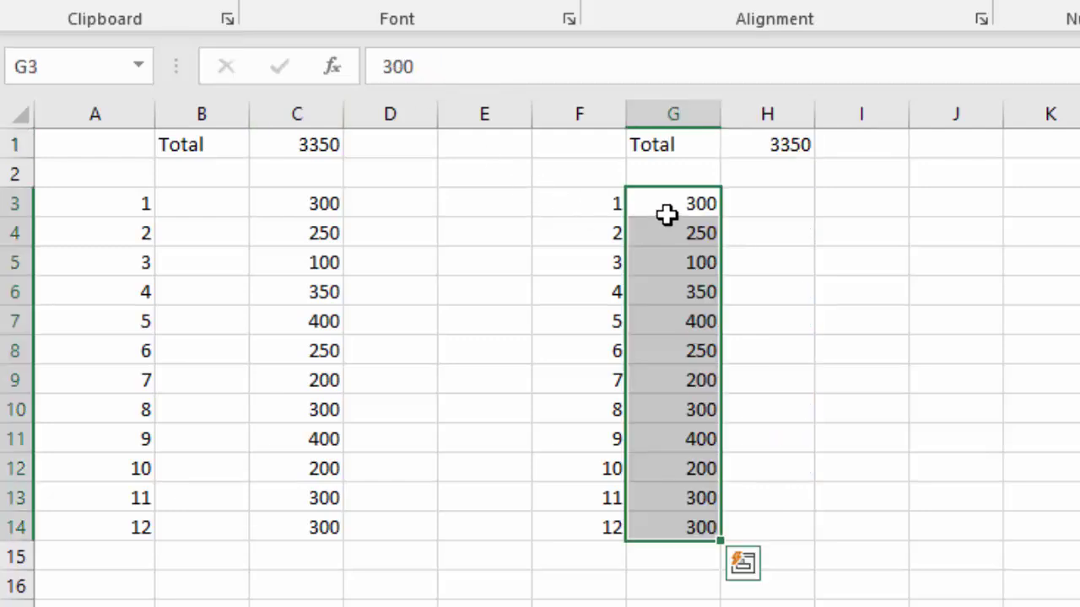
Try moving G3:G15, including the blank cell, to H3:H15, and undo that move and the relocation of the Total cells
left_click_drag(670, 201, 647, 550)
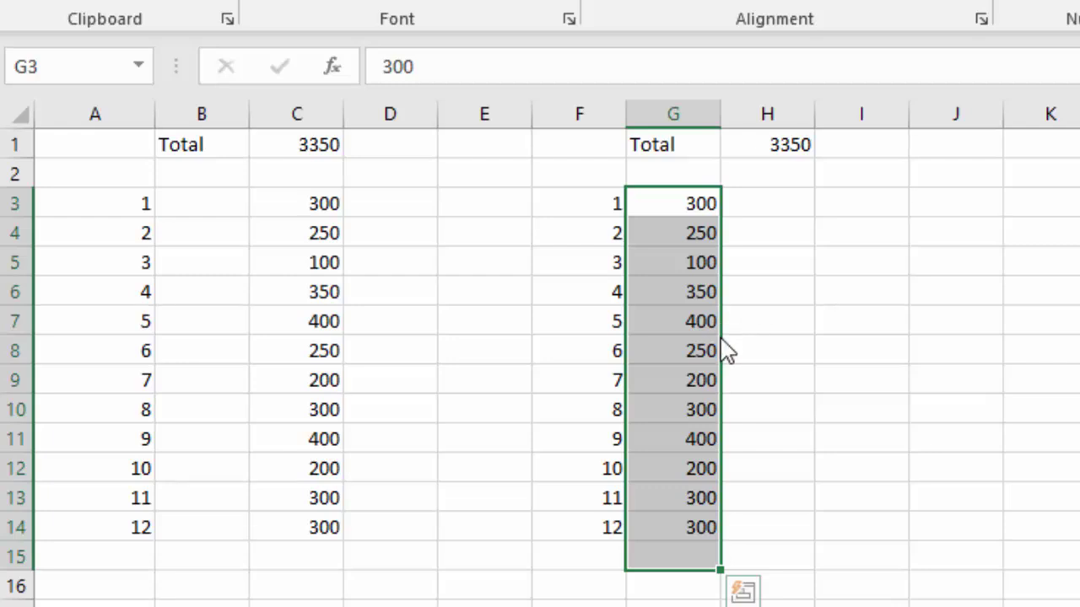
left_click_drag(723, 349, 771, 359)
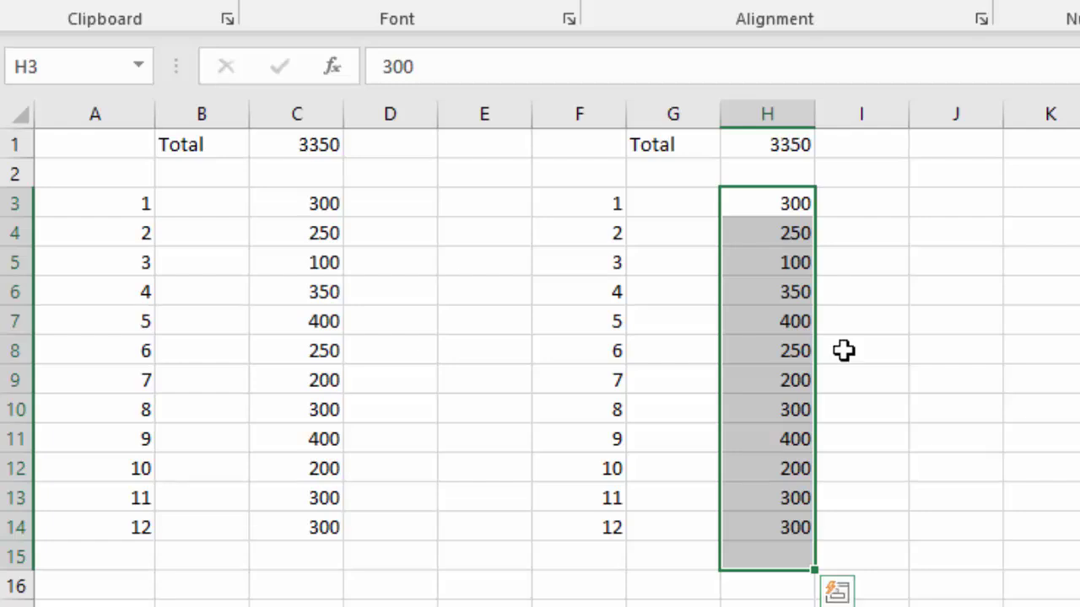
key("ctrl+z")
key("ctrl+z")
key("ctrl+z")
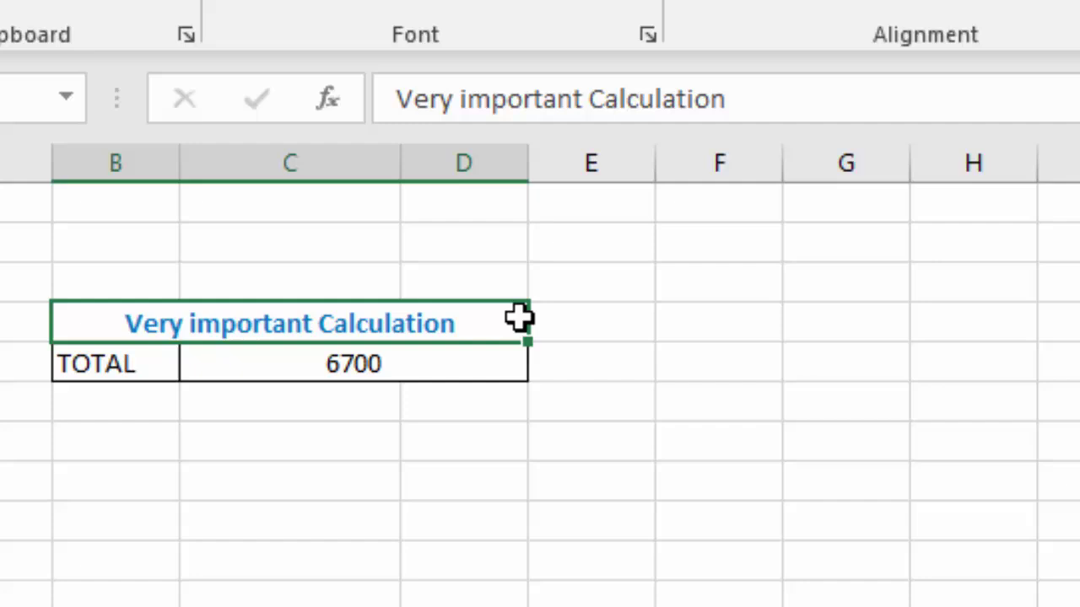
Move the Total cells F16:G16 to G1:H1 and the values G3:G14 to H3:H14, checking the total on the Very important Calculation sheet
left_click(410, 365)
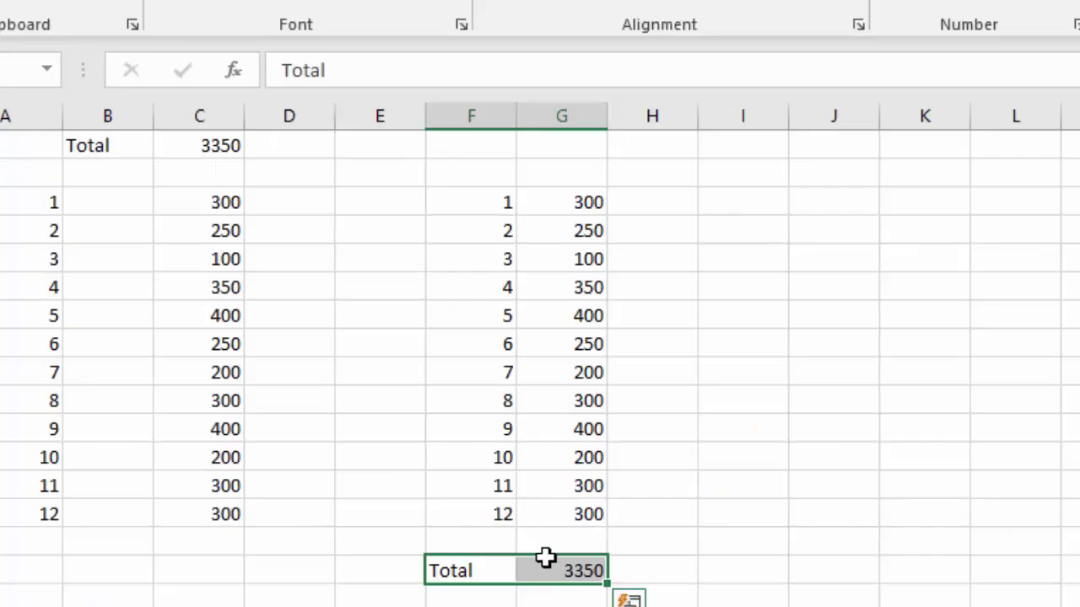
left_click_drag(549, 560, 649, 158)
left_click_drag(573, 194, 563, 513)
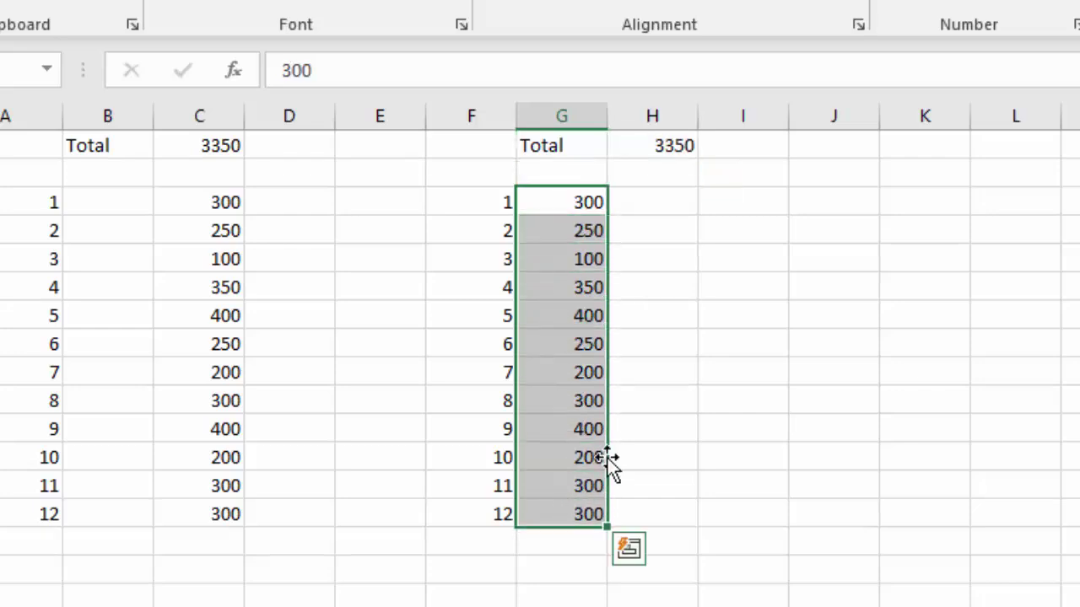
left_click_drag(615, 469, 633, 465)
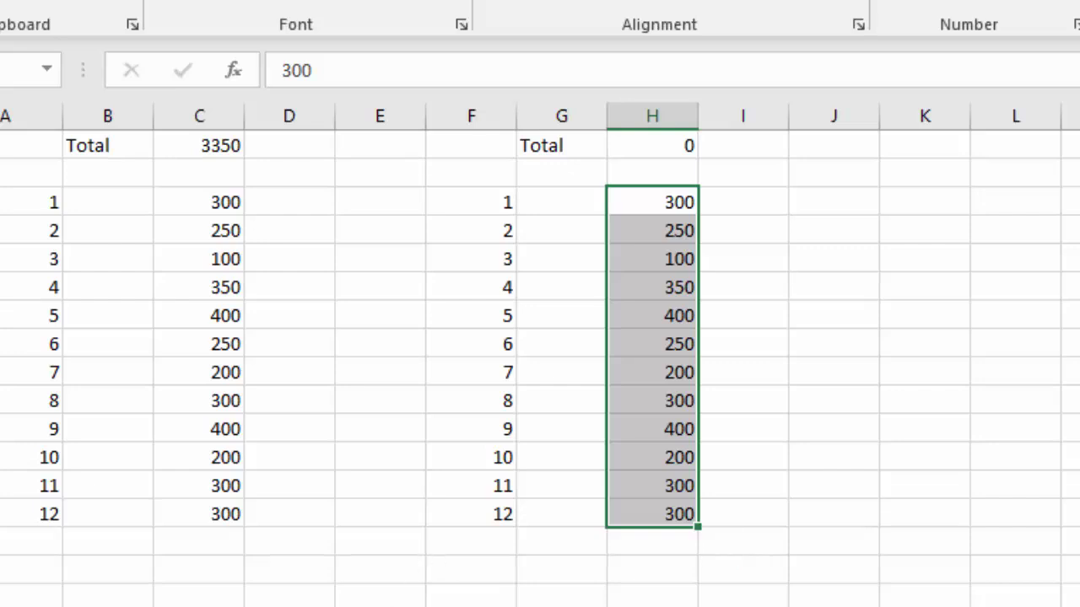
key("ctrl+Page_Down")
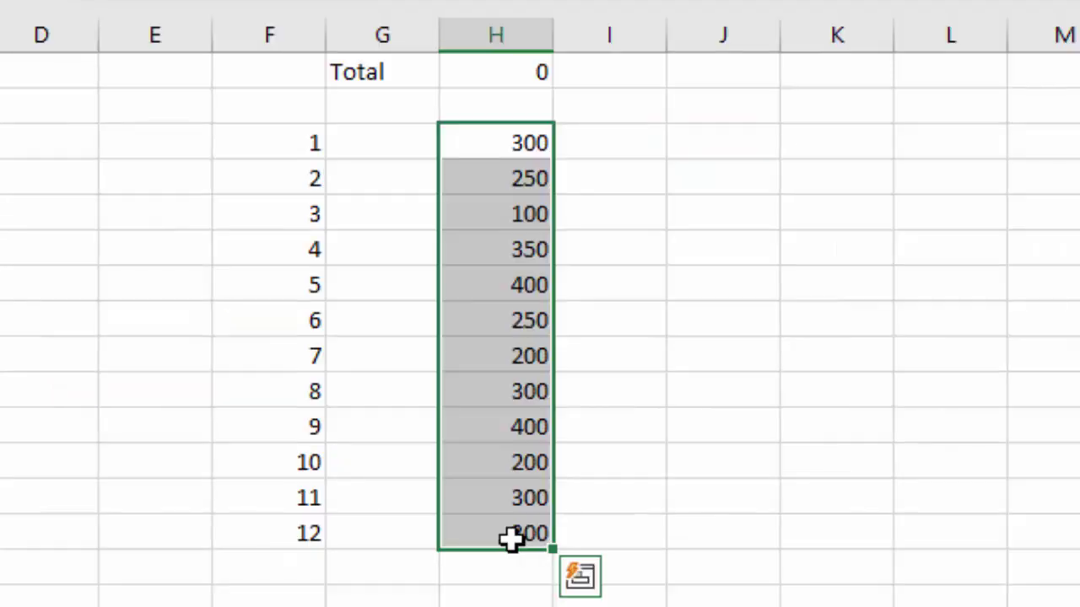
Redirect the SUM formula in H1 to H3:H14 by shifting and resizing its highlighted range, and undo the edit
double_click(512, 76)
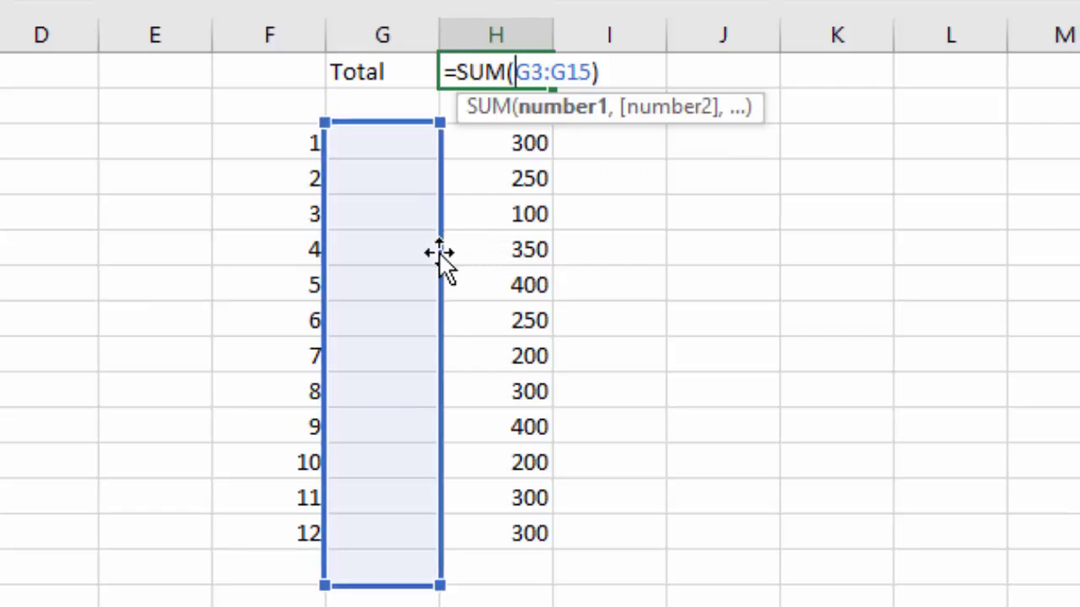
left_click_drag(443, 253, 480, 253)
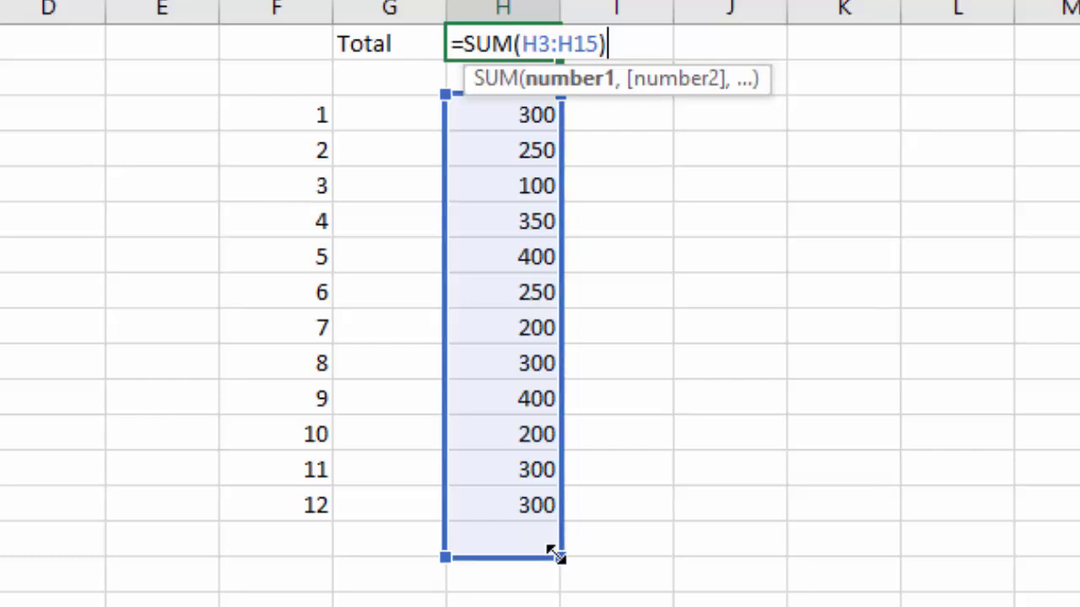
left_click_drag(554, 549, 556, 525)
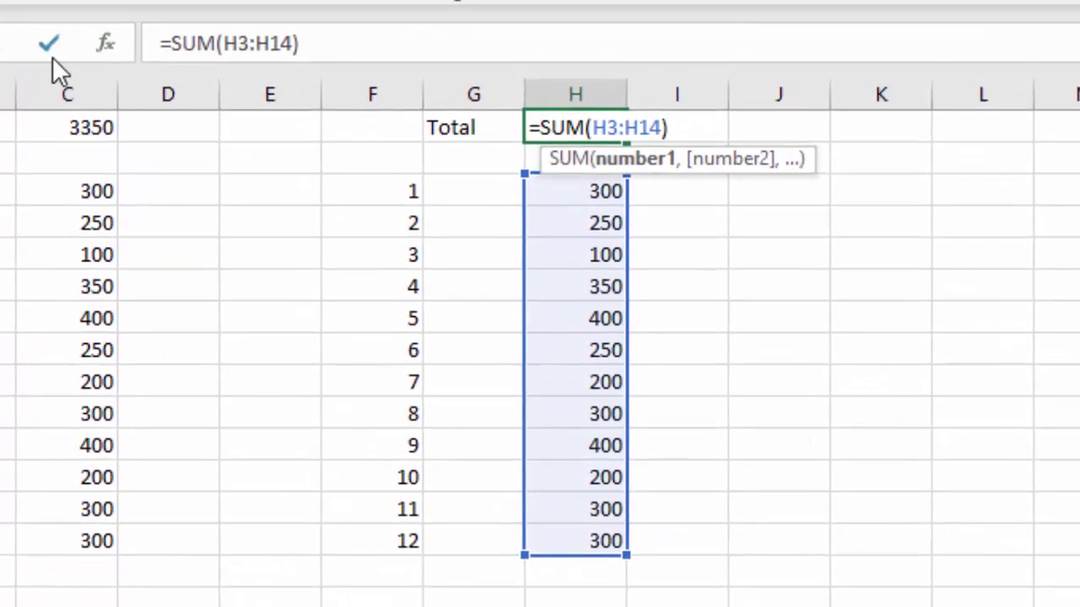
left_click(49, 49)
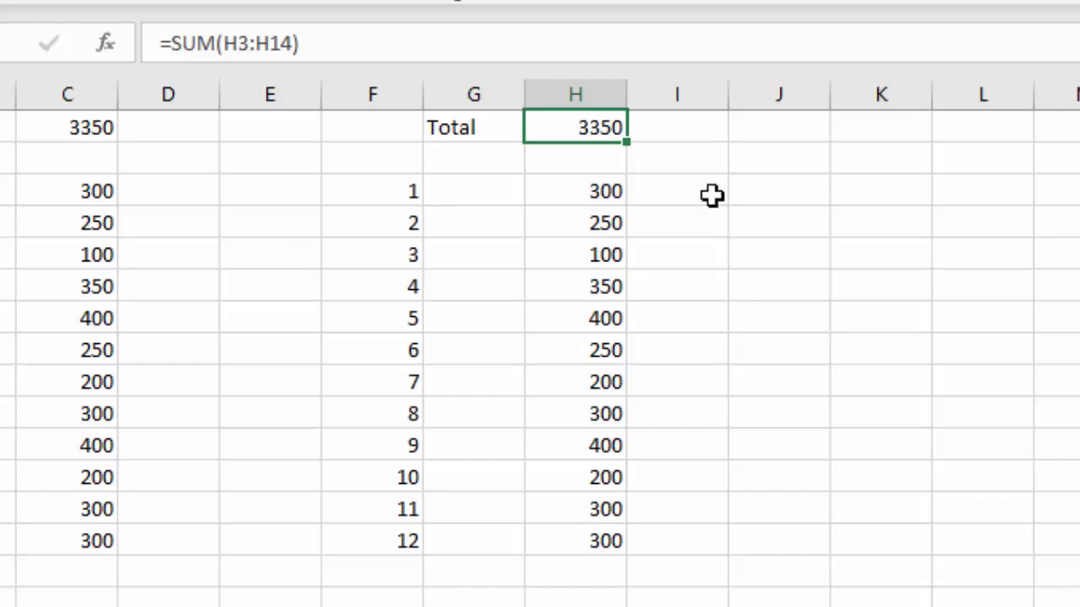
key("ctrl+z")
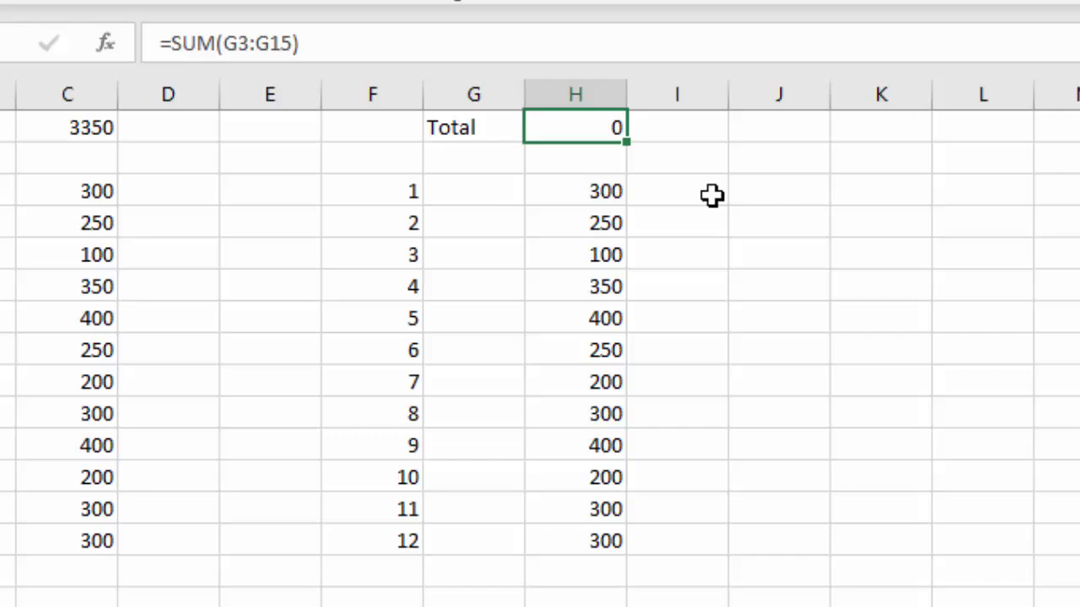
Replace the range in the SUM formula of H1 with a fresh selection of H3:H14, and recheck the highlighted range
double_click(568, 126)
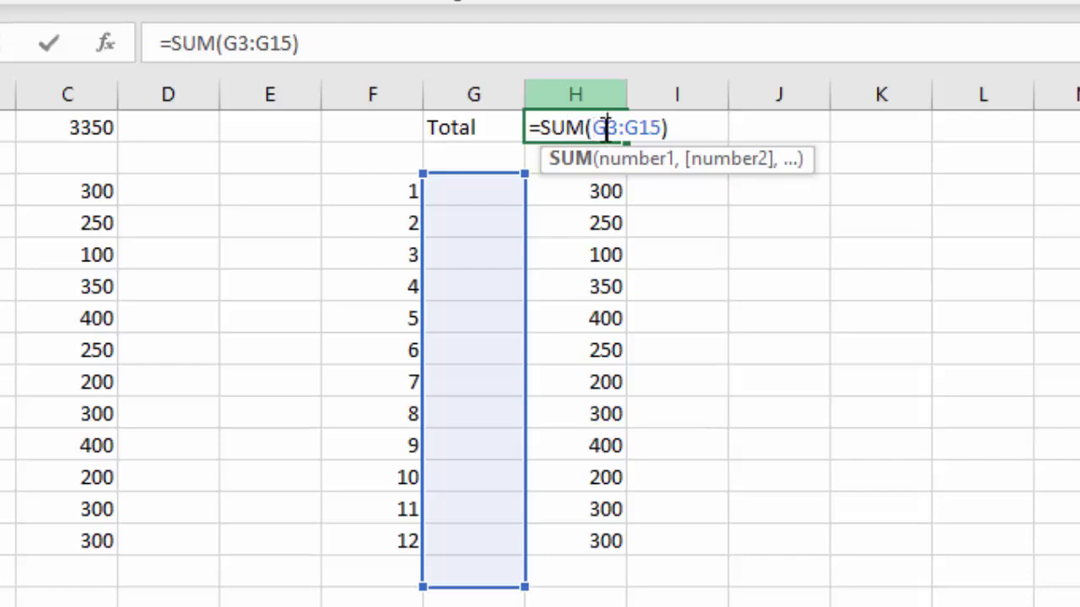
left_click_drag(606, 126, 652, 130)
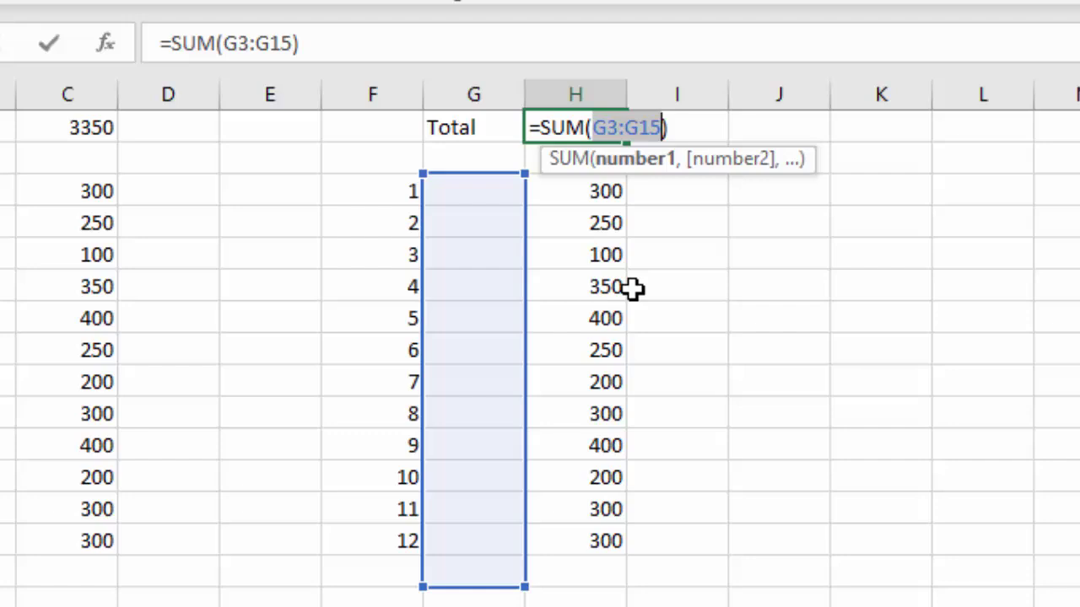
left_click(579, 194)
left_click_drag(579, 194, 579, 545)
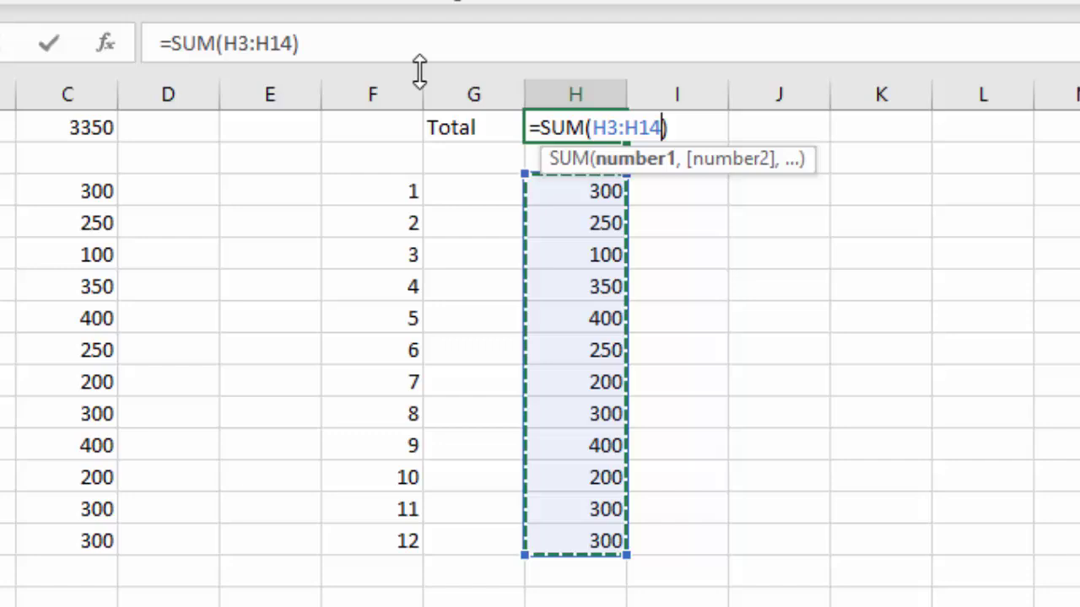
left_click(43, 47)
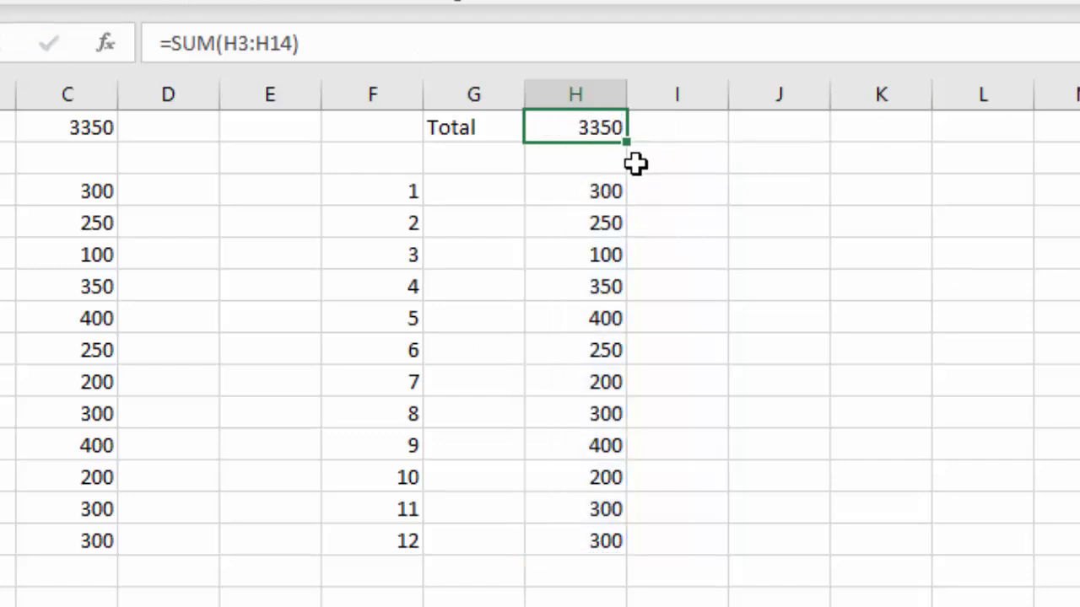
double_click(590, 128)
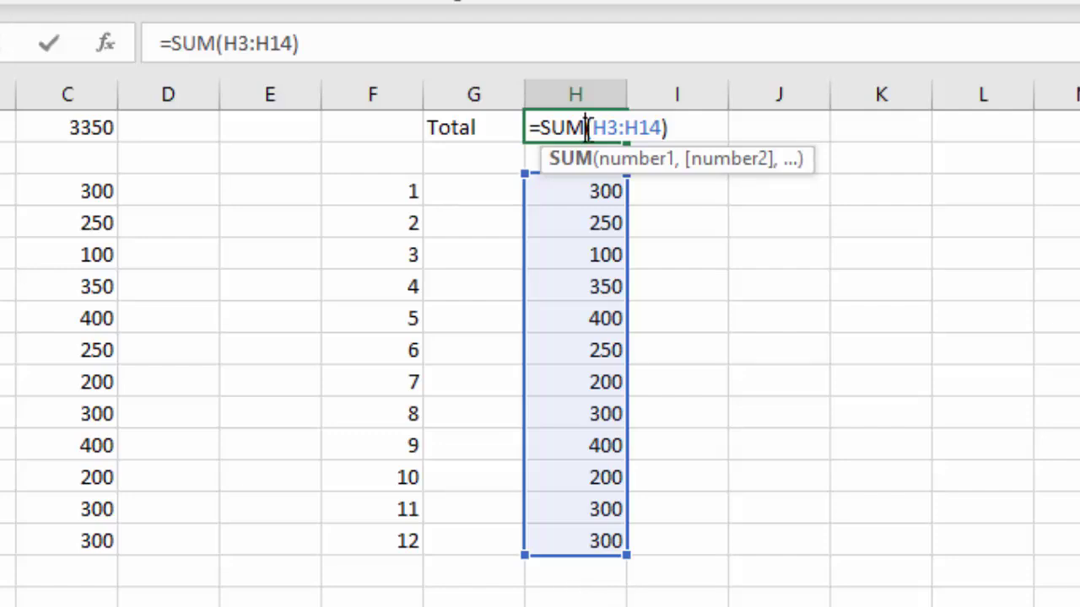
key("ctrl+Return")
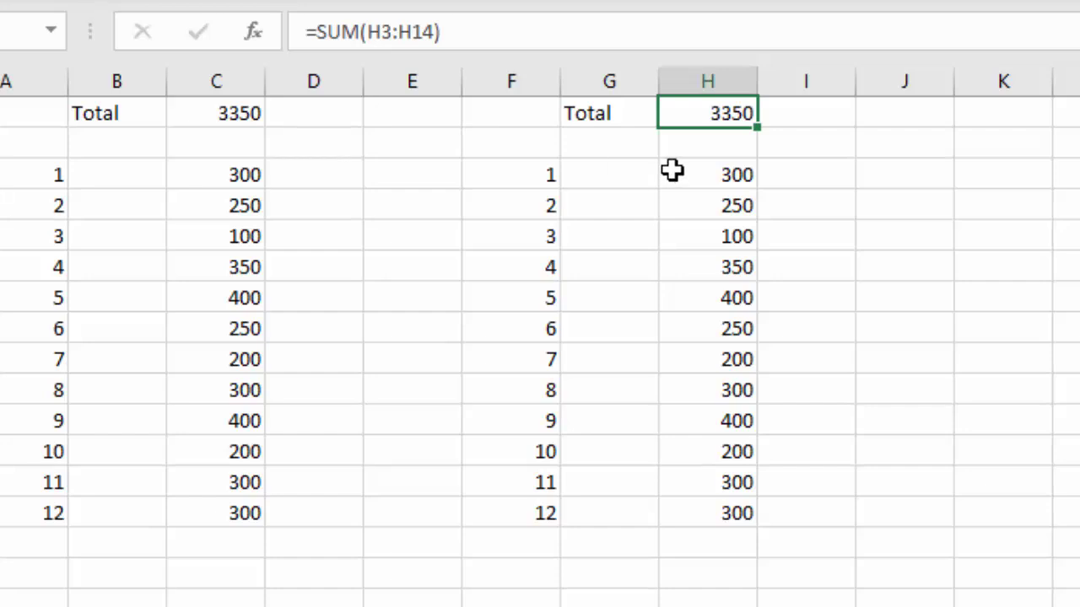
Move the values H3:H14 down one row to H4:H15, and return them to H3:H14
left_click_drag(695, 166, 715, 485)
left_click_drag(759, 430, 689, 429)
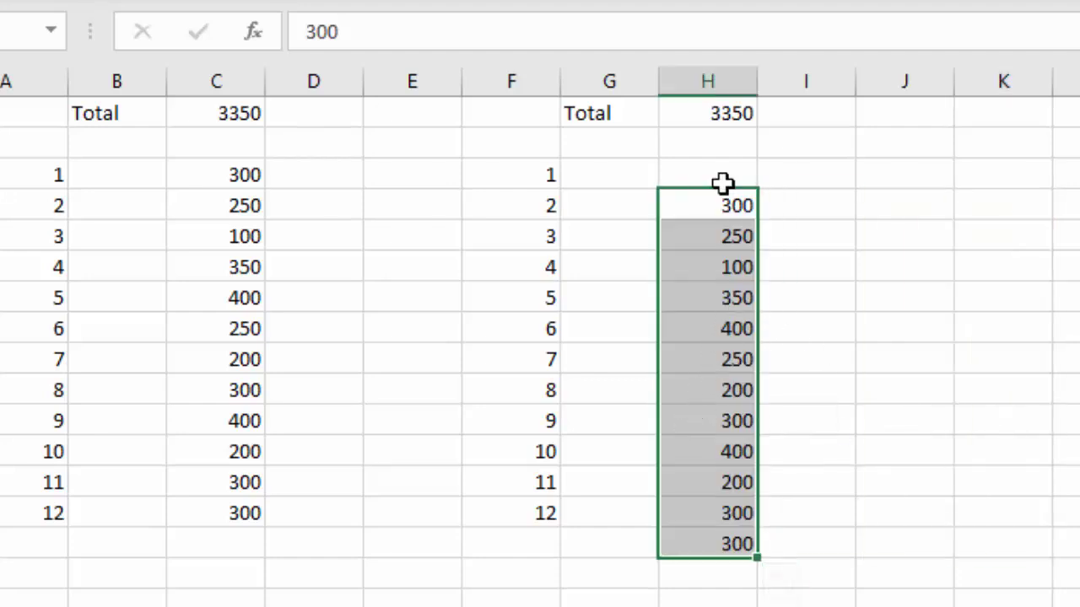
left_click_drag(719, 189, 724, 173)
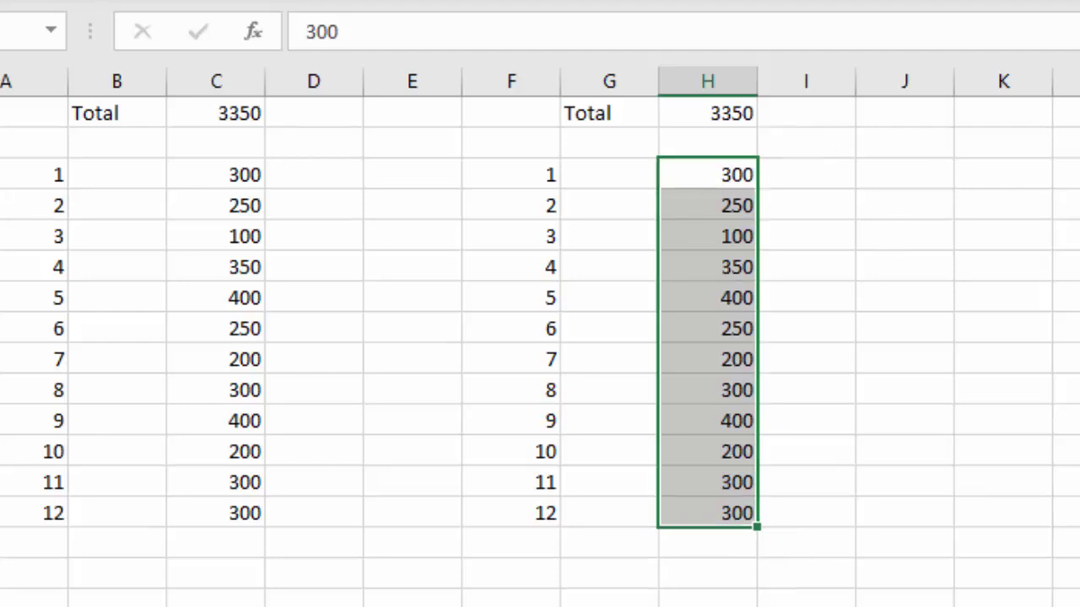
key("ctrl+Page_Down")
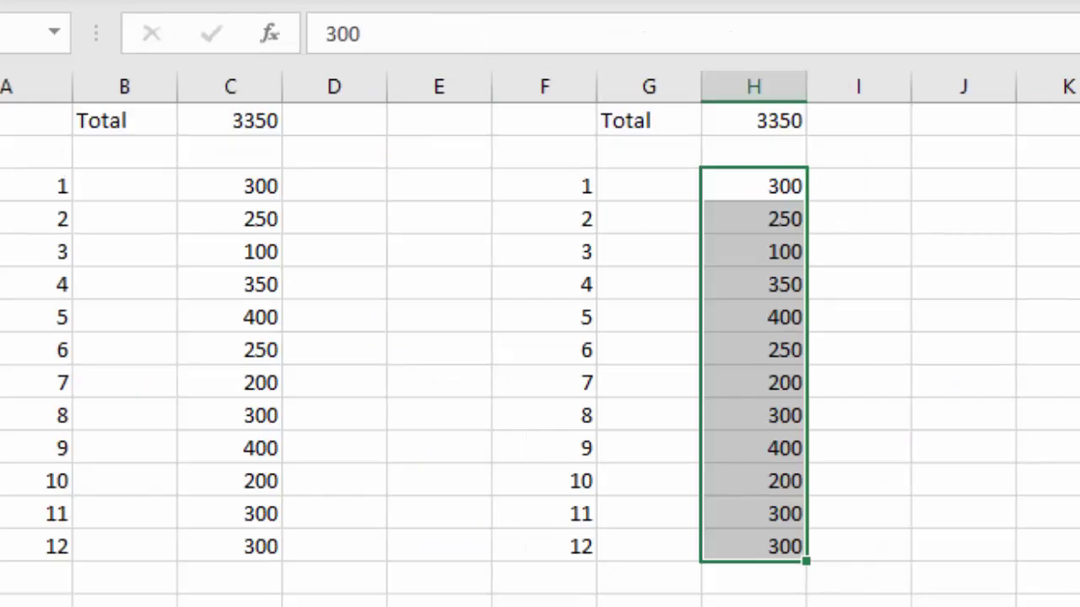
Move the values H3:H14 to G3:G14 and the Total cells G1:H1 to F16:G16, and check the formula in G16
left_click_drag(770, 169, 681, 189)
left_click_drag(681, 117, 600, 606)
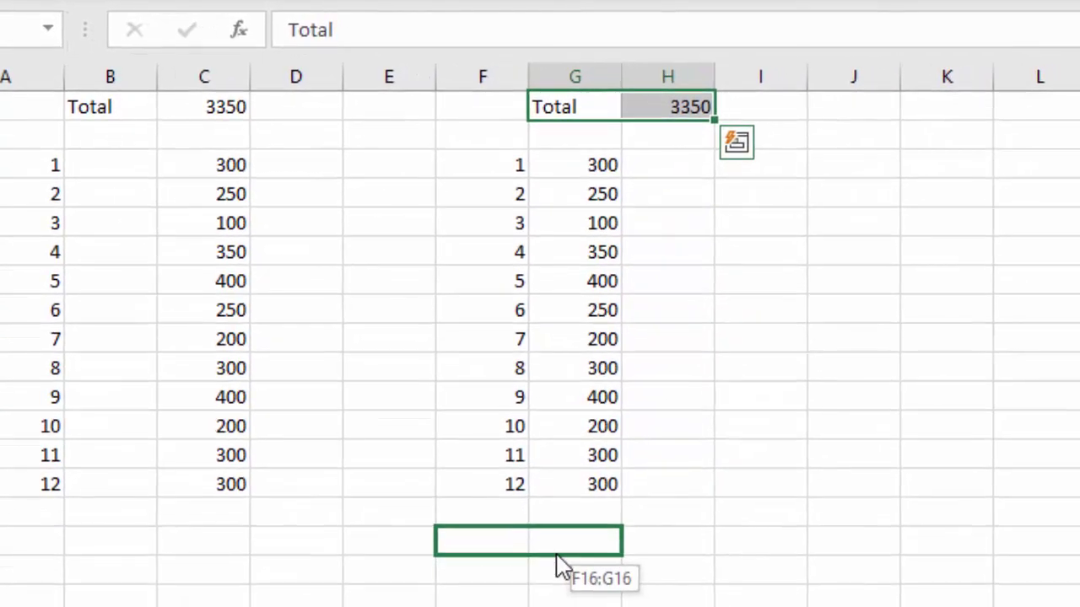
left_click_drag(559, 565, 560, 563)
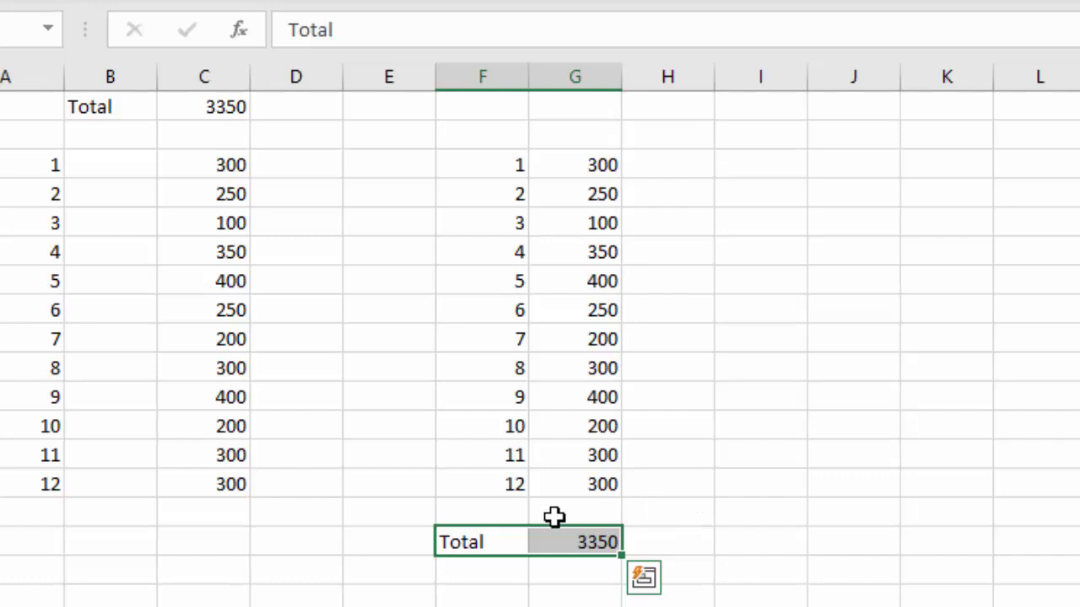
left_click(572, 537)
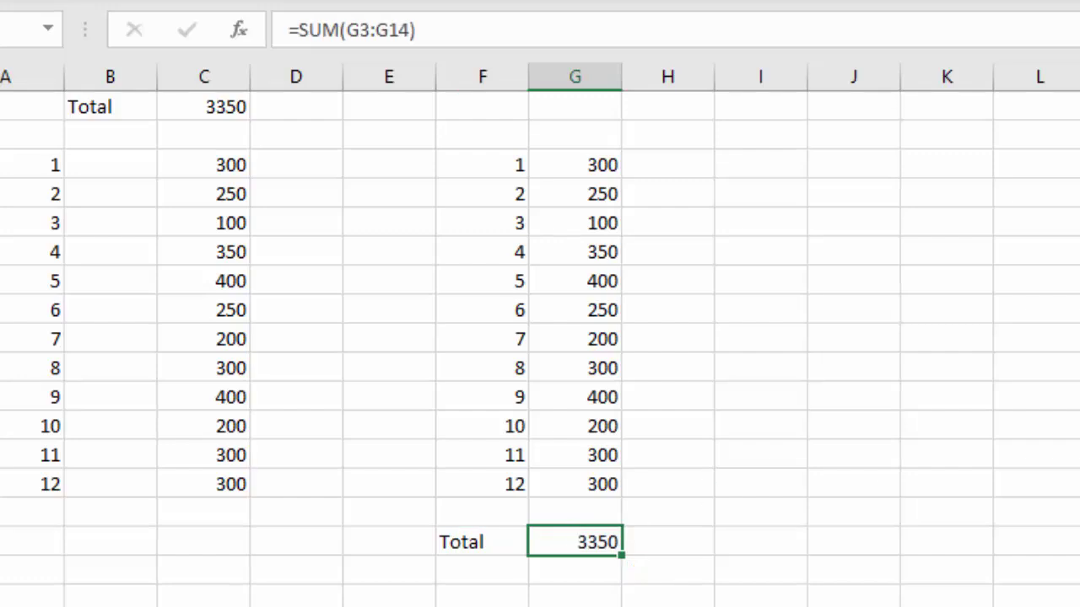
Recreate the AutoSum in G16, limiting its range to the filled cells G3:G14 without the blank cell
key("alt+equal")
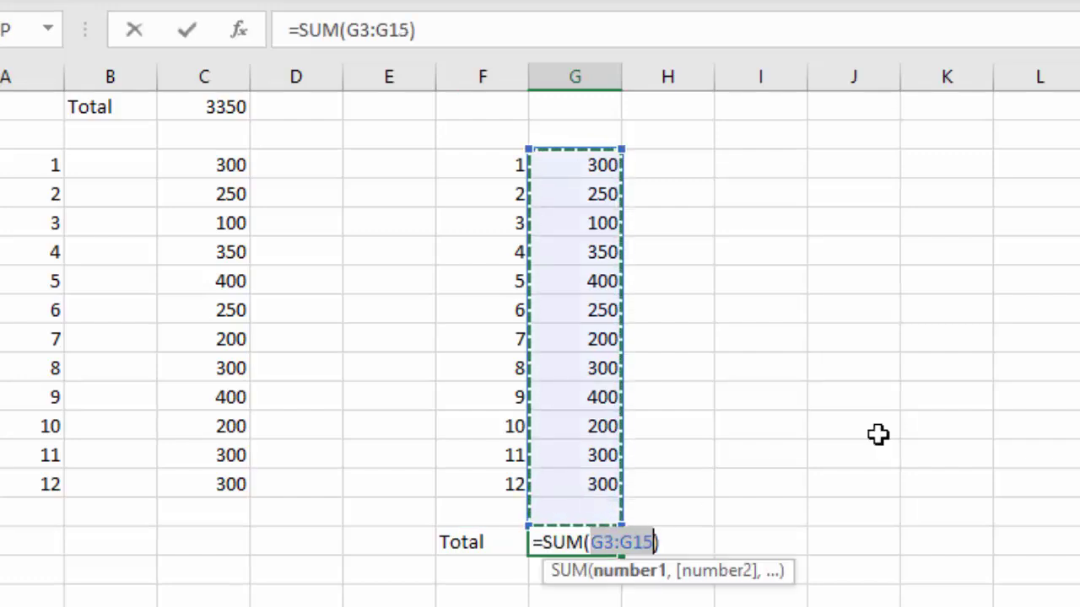
left_click_drag(575, 157, 588, 474)
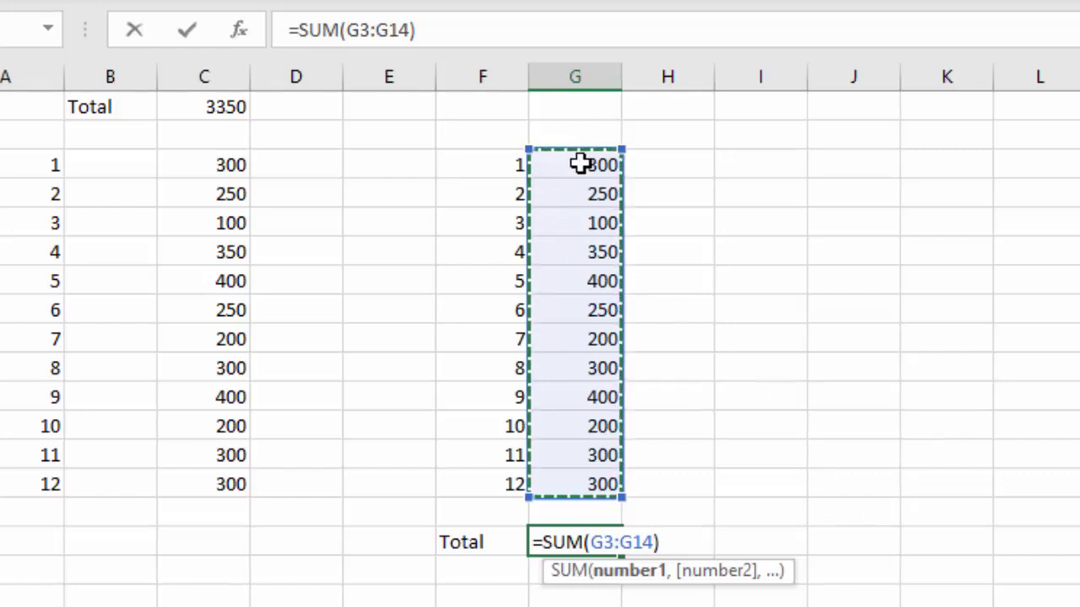
left_click_drag(580, 164, 584, 485)
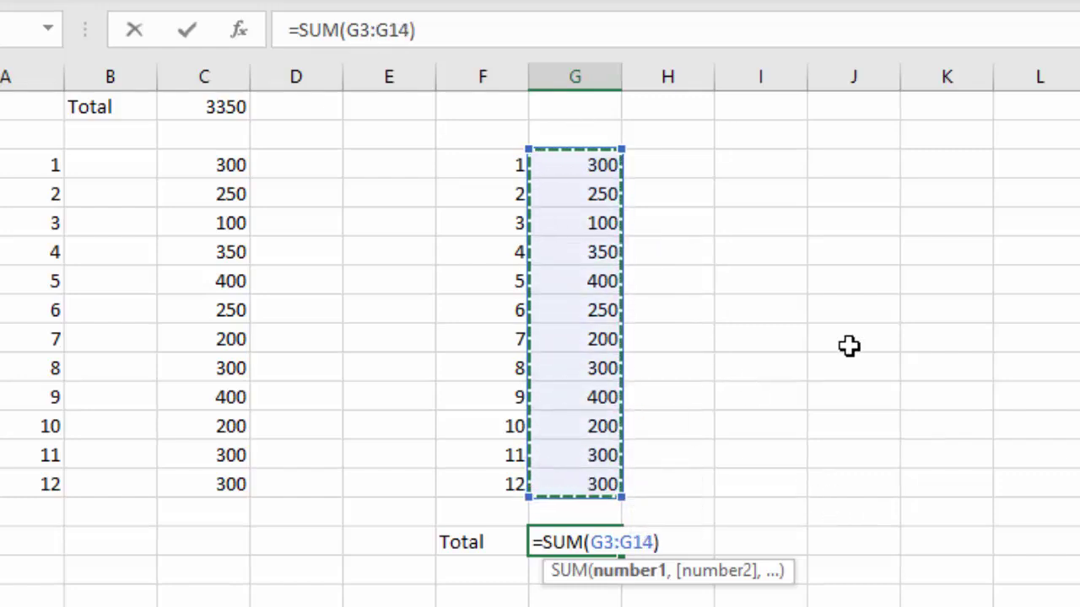
left_click(584, 161)
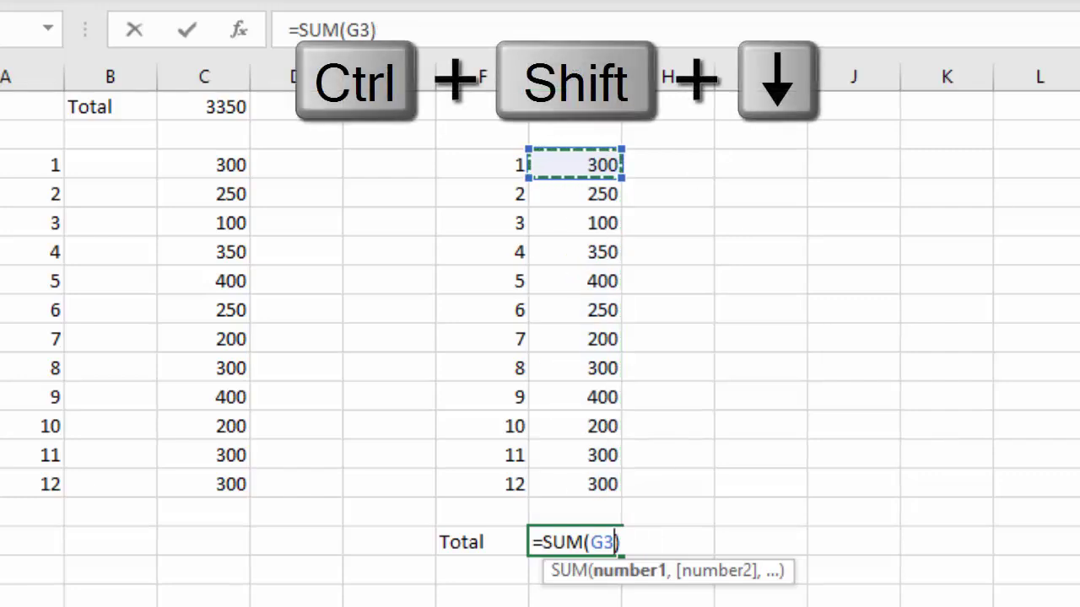
key("ctrl+shift+Down")
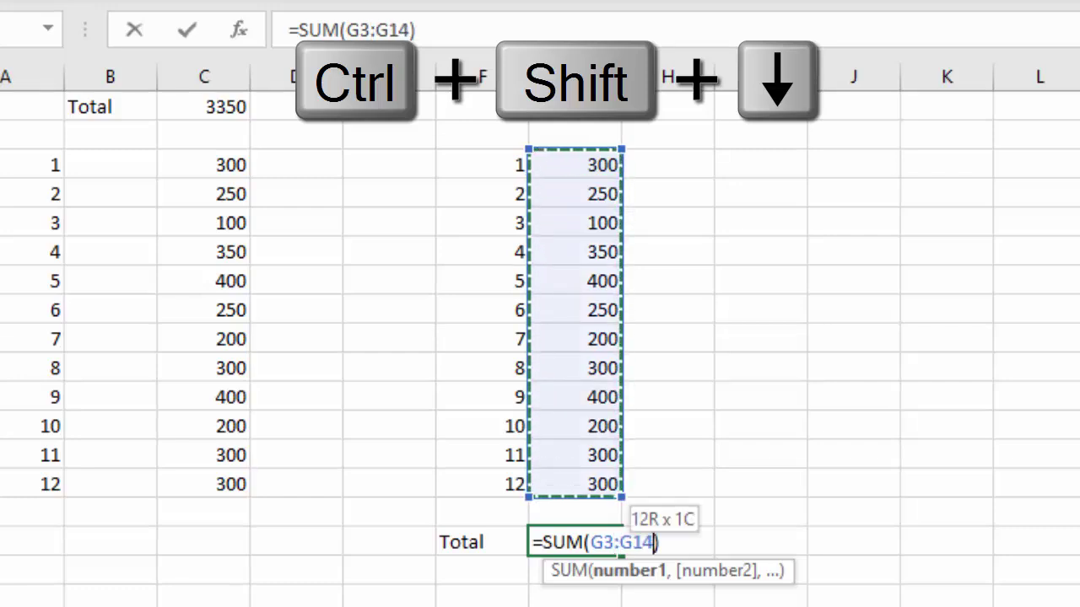
left_click(189, 33)
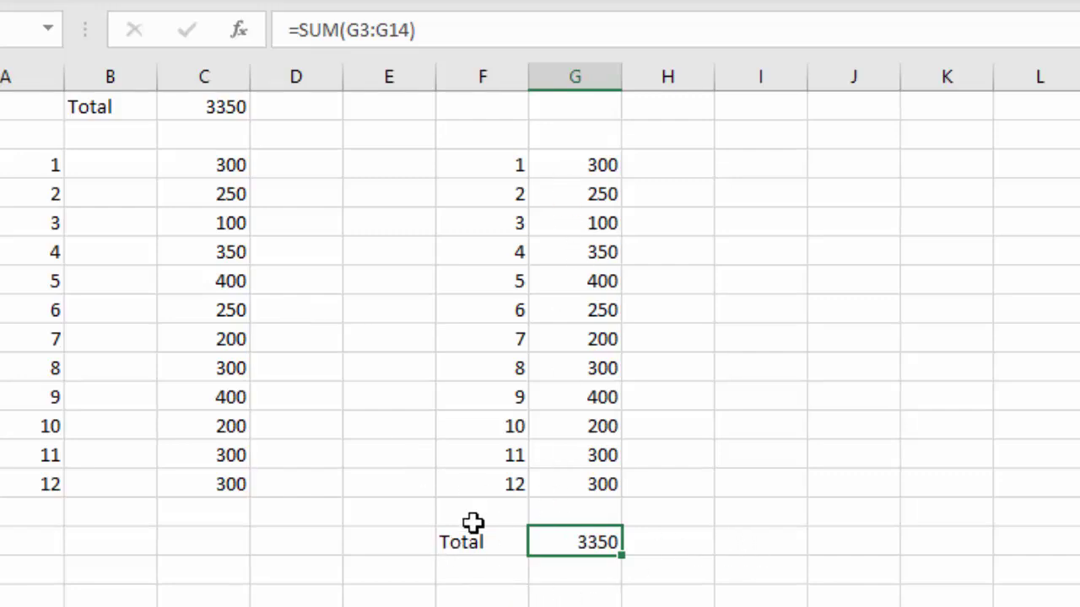
Move the Total cells F16:G16 to G1:H1 and the values G3:G14 to H3:H14, and undo both moves and the AutoSum entry
left_click_drag(458, 541, 683, 111)
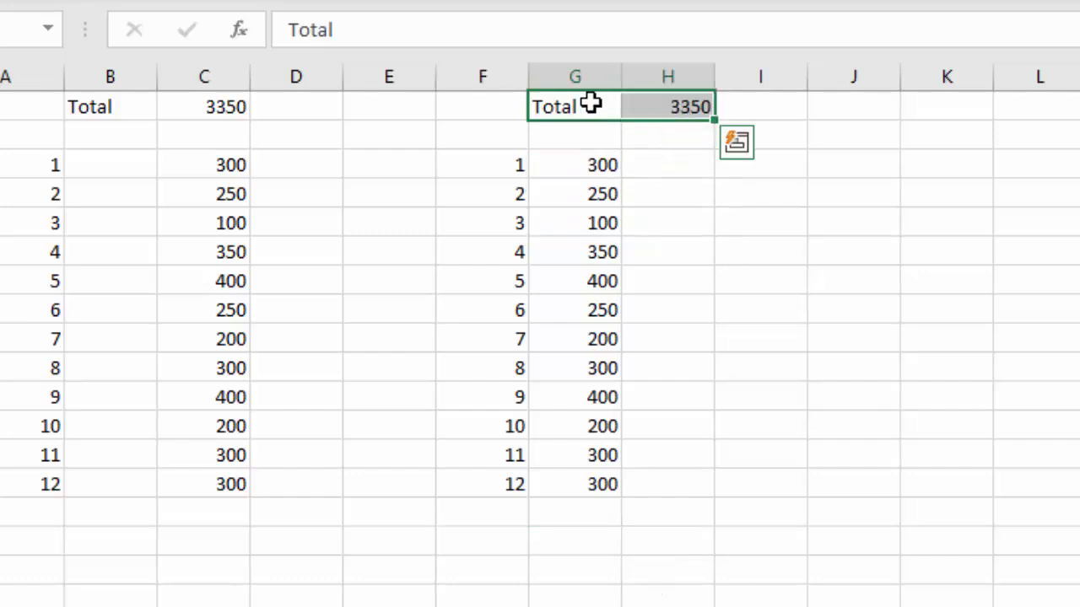
left_click_drag(585, 162, 573, 485)
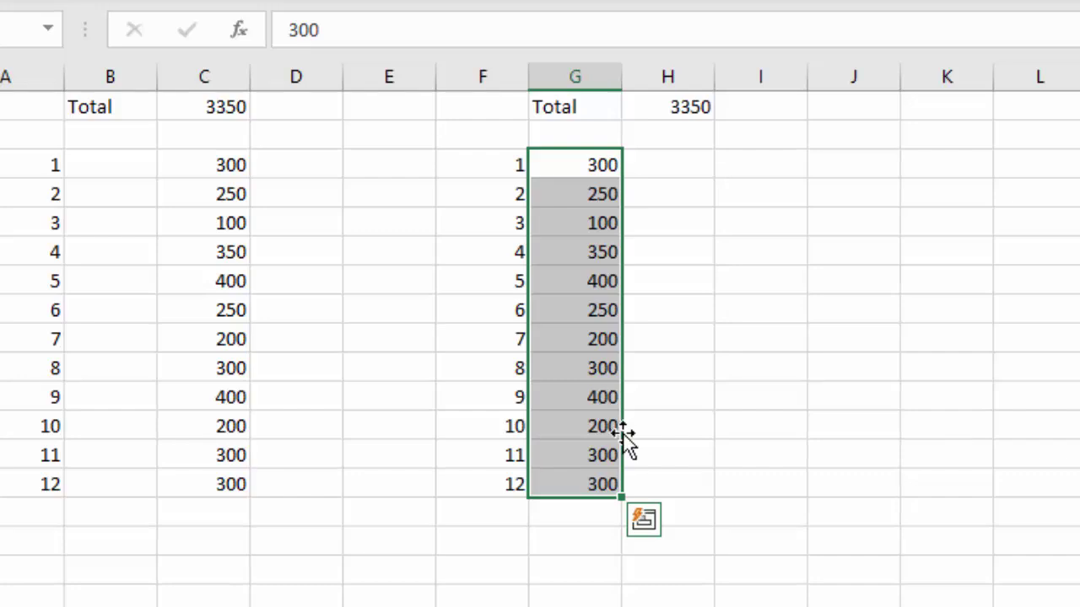
left_click_drag(624, 434, 658, 447)
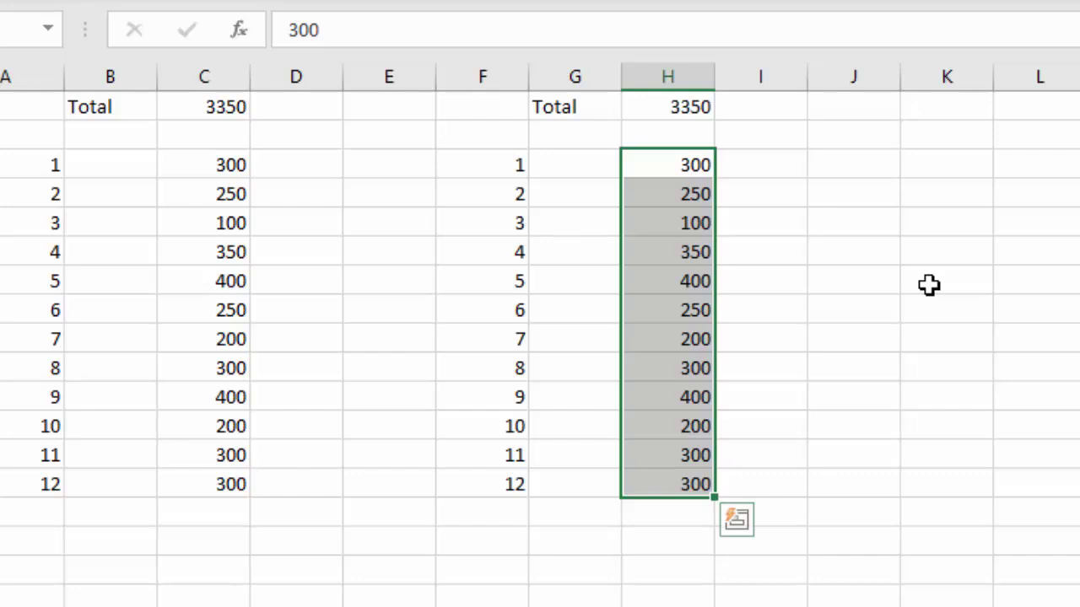
key("ctrl+z")
key("ctrl+z")
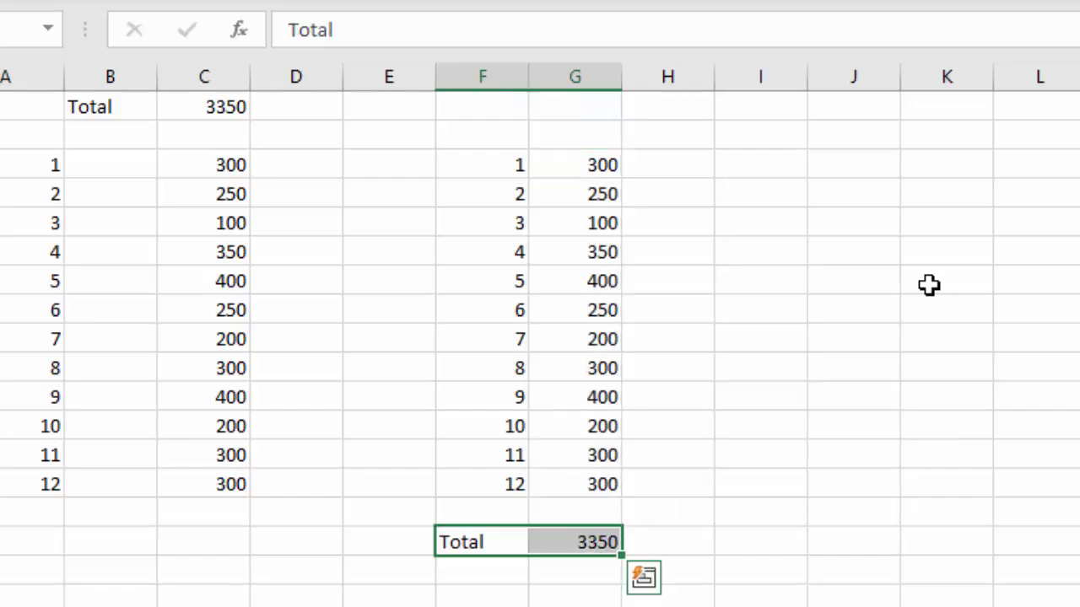
key("ctrl+z")
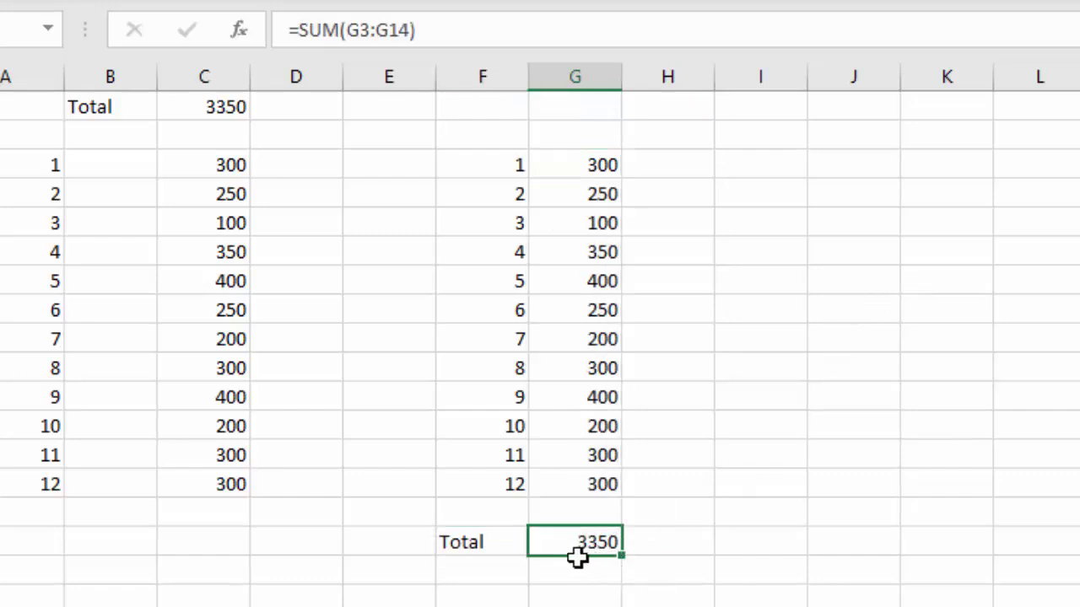
Enter an AutoSum over G3:G15 in G16 and move the Total cells F16:G16 to G1:H1
key("alt+equal")
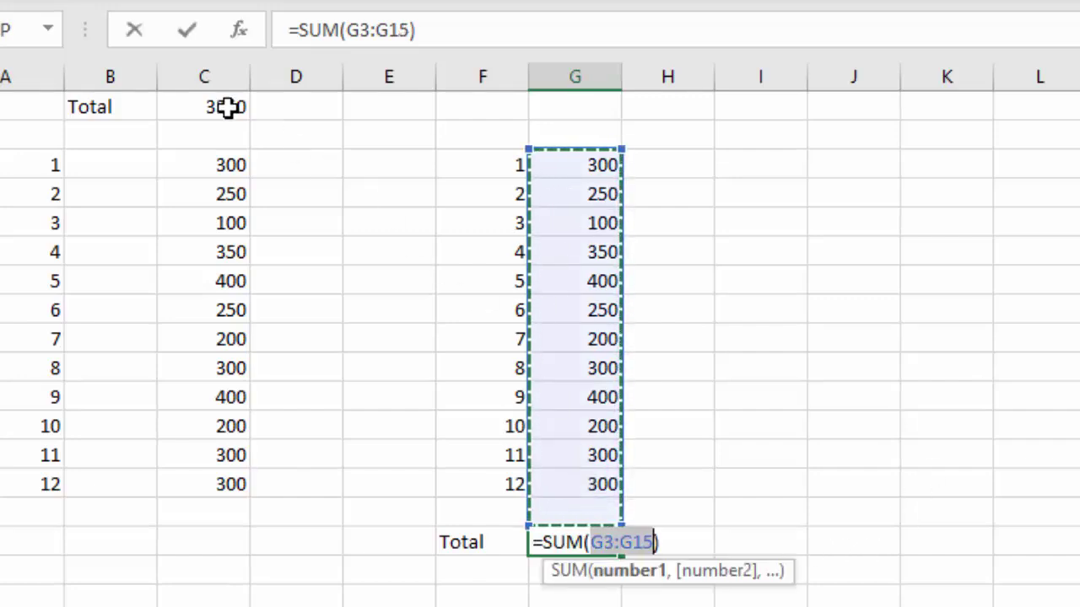
left_click(187, 31)
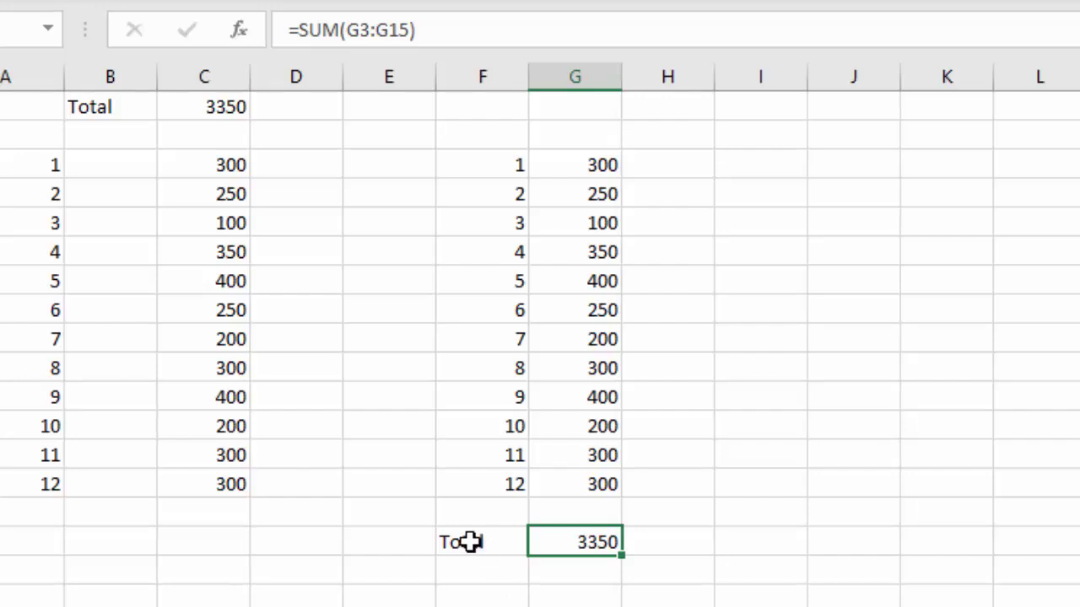
left_click_drag(475, 542, 692, 103)
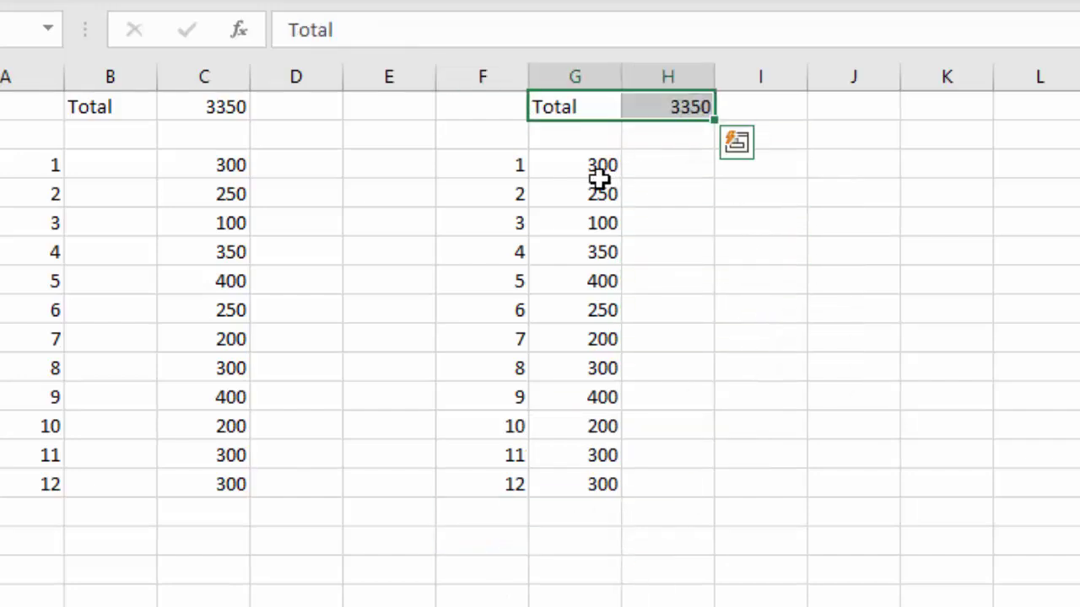
Insert a new column before column G, and check the SUM formula in I1 against the range H3:H15
right_click(578, 75)
left_click(711, 315)
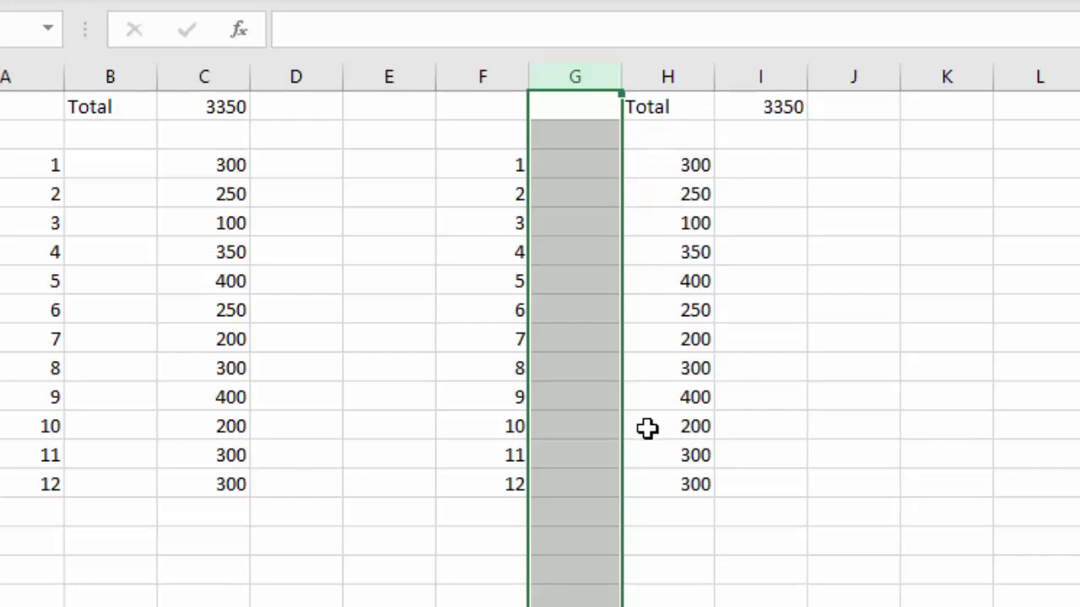
left_click(767, 109)
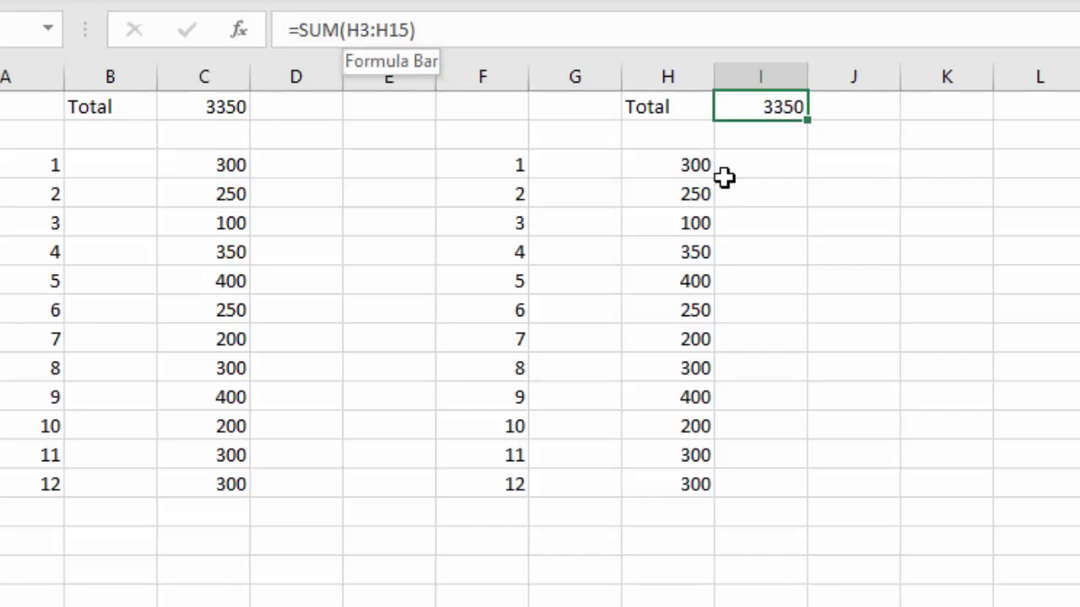
left_click_drag(688, 162, 677, 511)
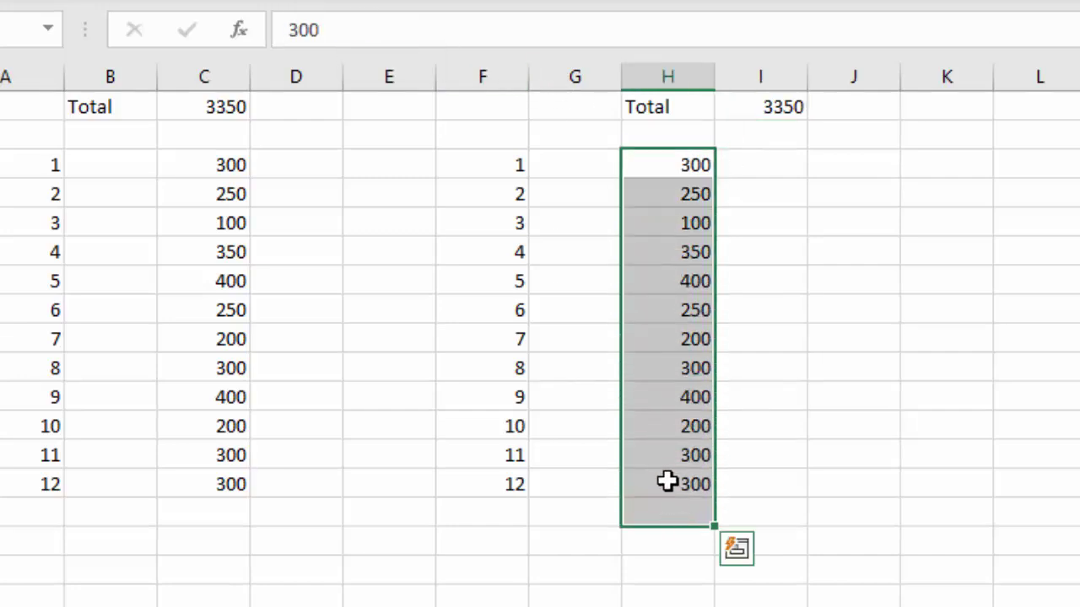